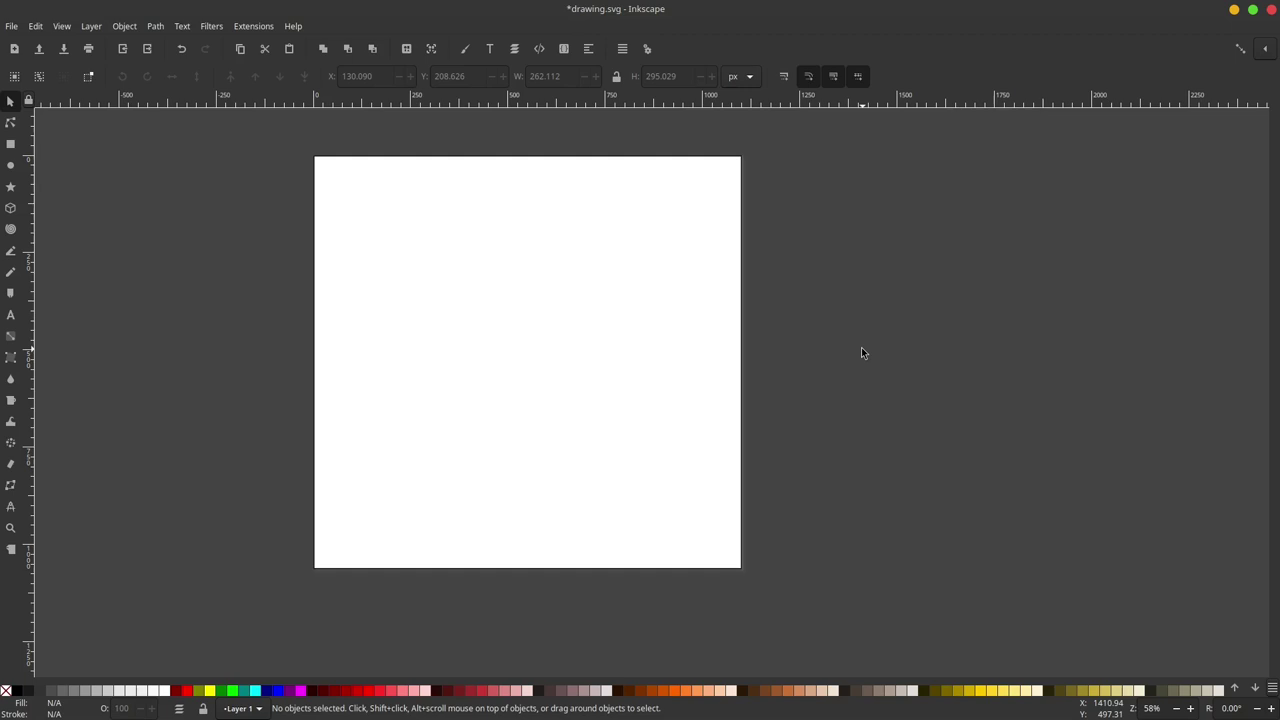
# Switch the interface from the default layout to the Wide layout, with commands down the right side
pyautogui.click(61, 27)
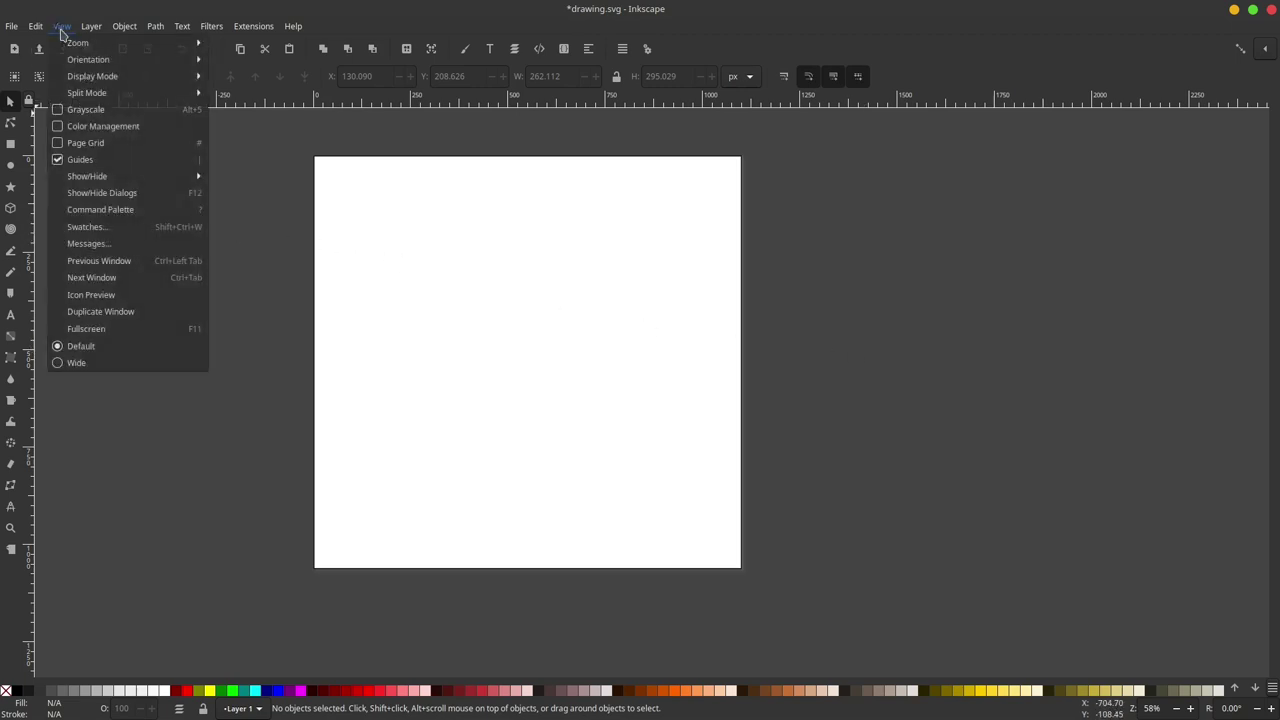
pyautogui.click(104, 346)
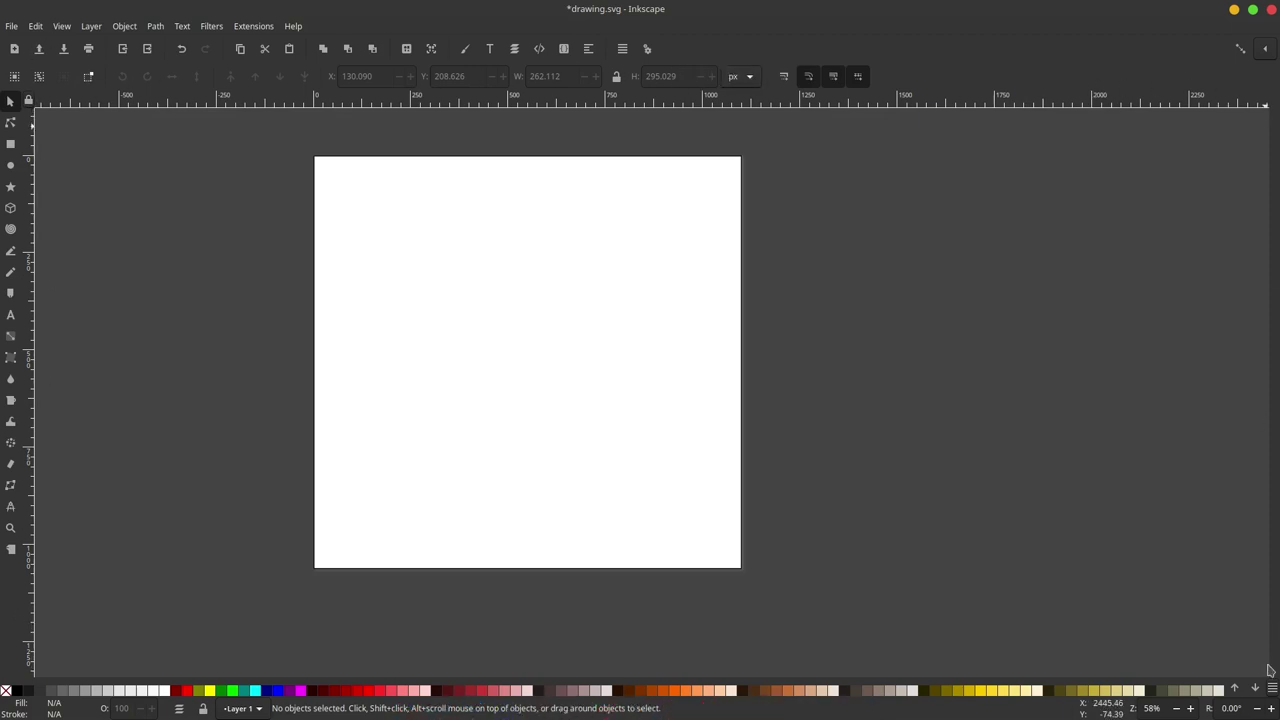
pyautogui.click(61, 27)
pyautogui.click(80, 362)
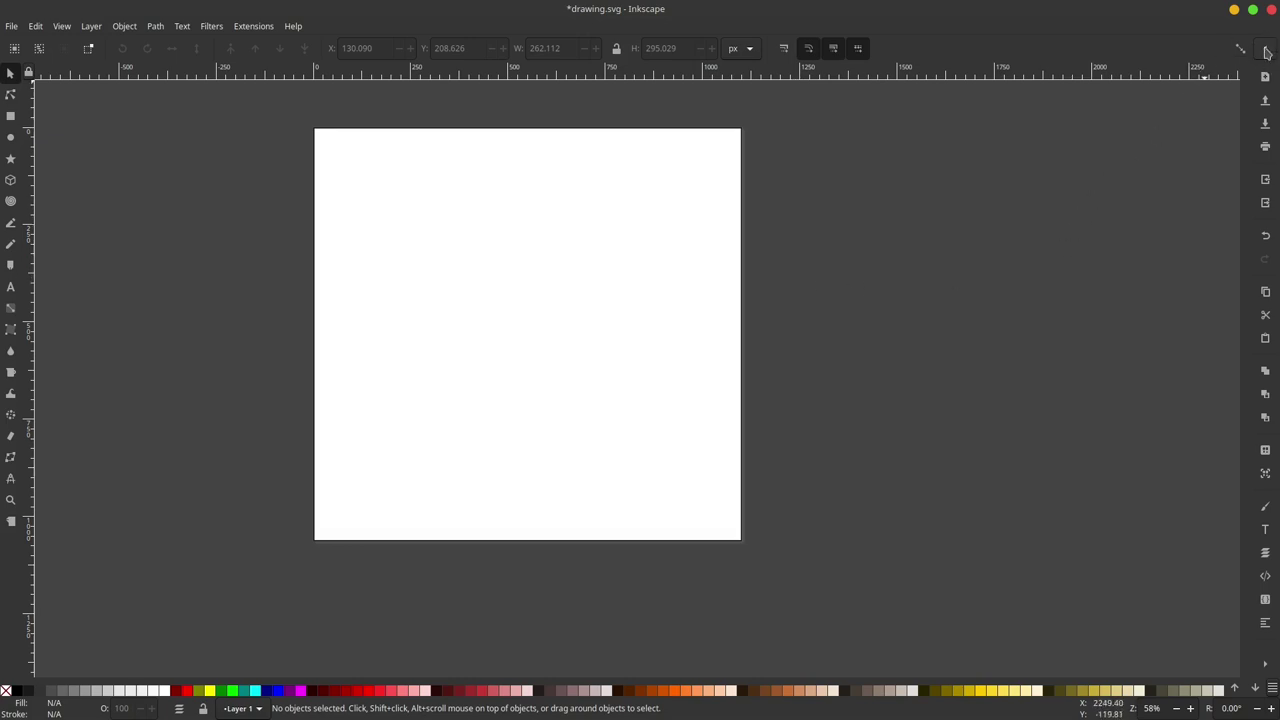
# Enable snapping, with alignment snapping and distribution snap turned on in the advanced options
pyautogui.click(1266, 50)
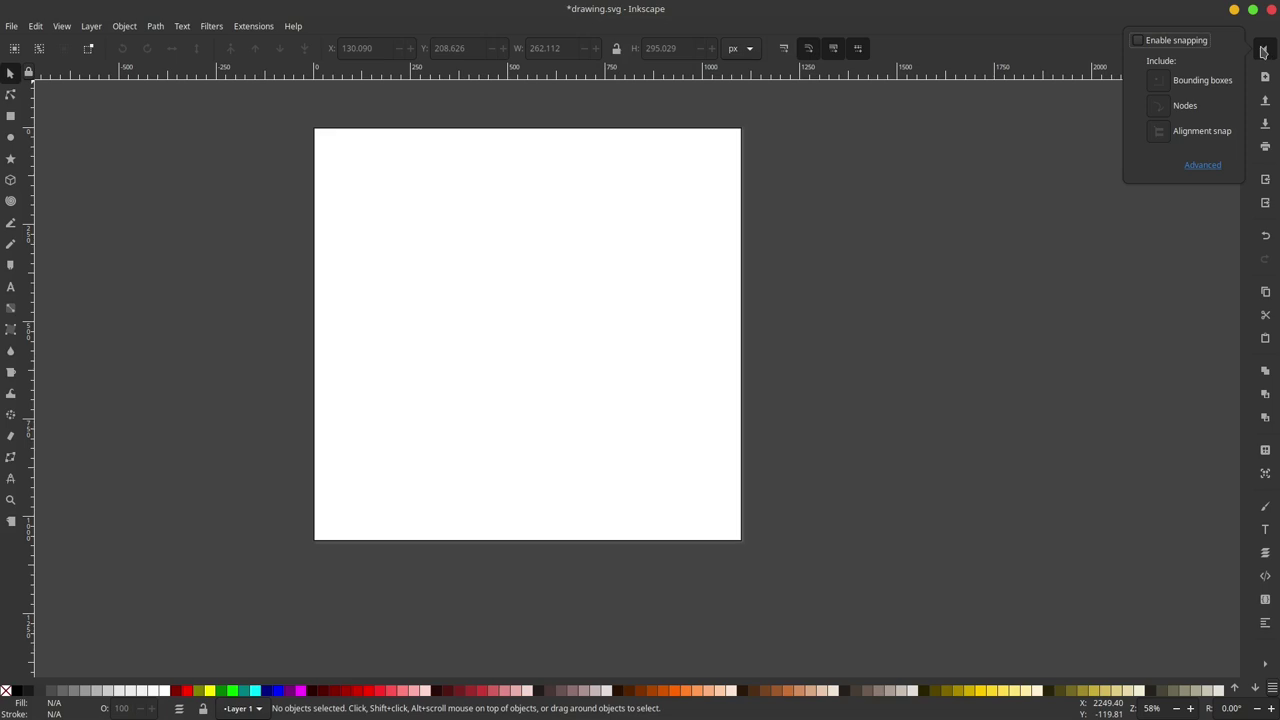
pyautogui.click(1139, 42)
pyautogui.click(1203, 166)
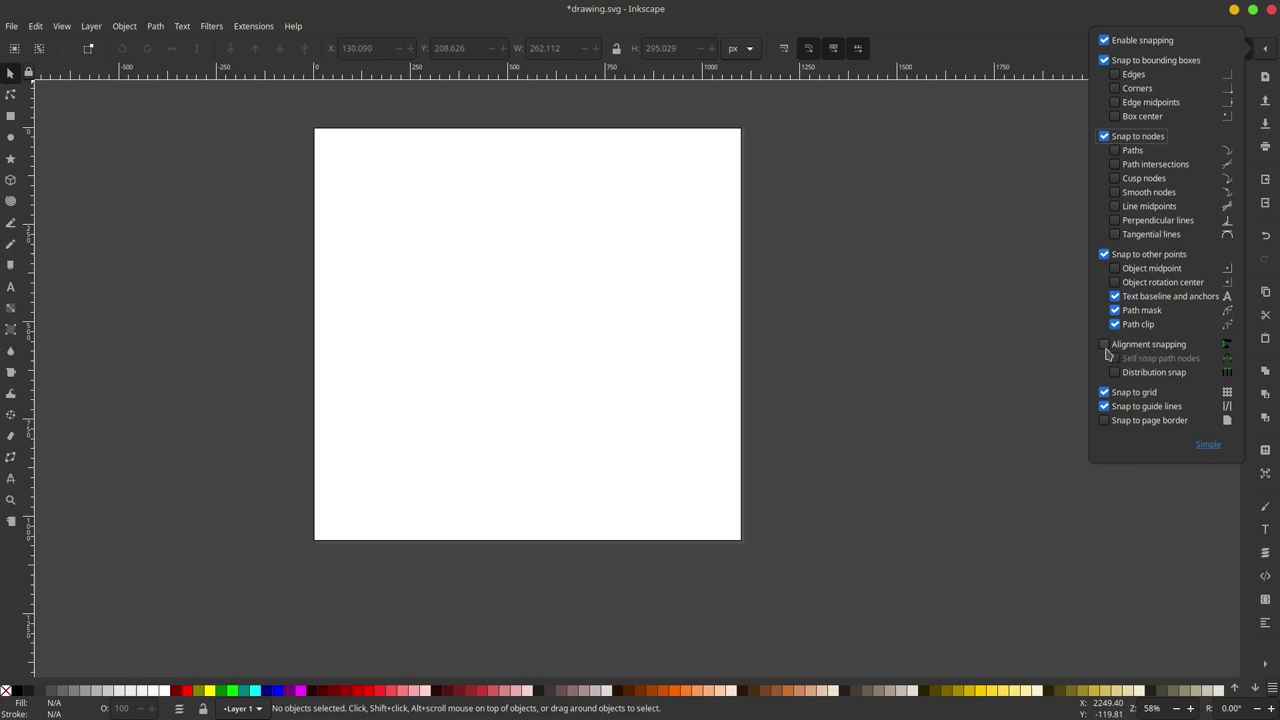
pyautogui.click(1104, 344)
pyautogui.click(1115, 372)
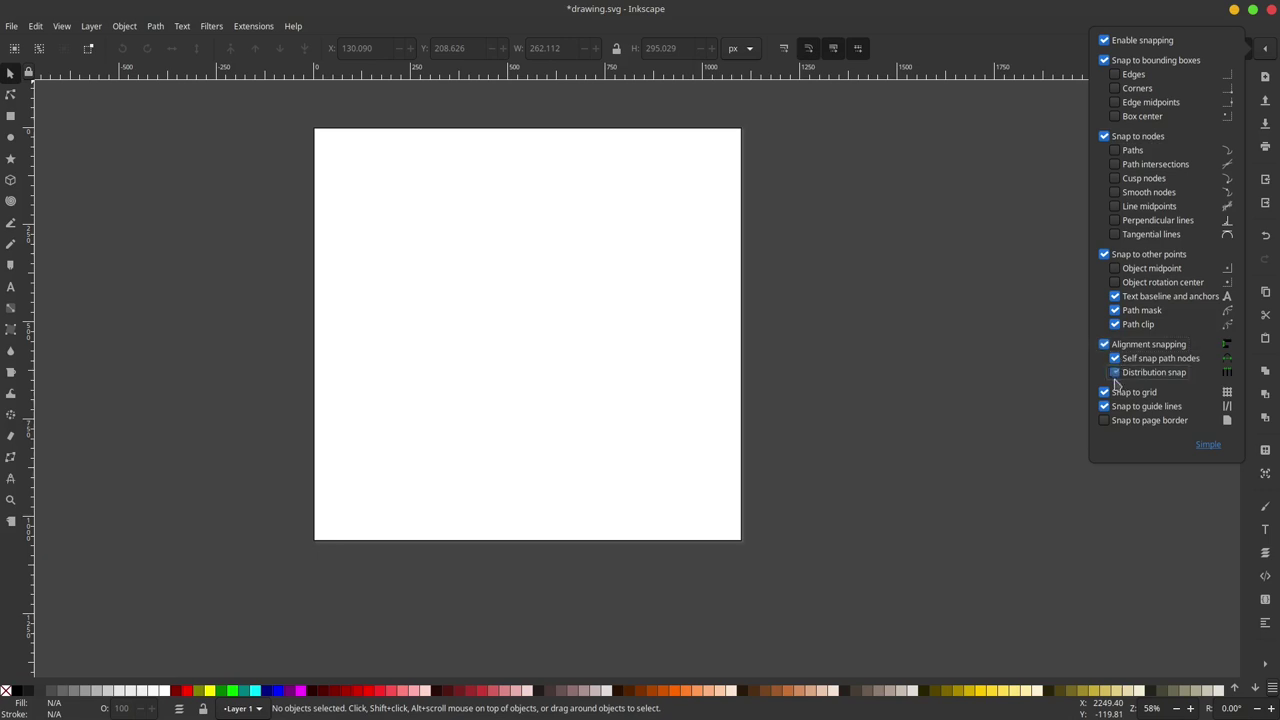
pyautogui.click(10, 116)
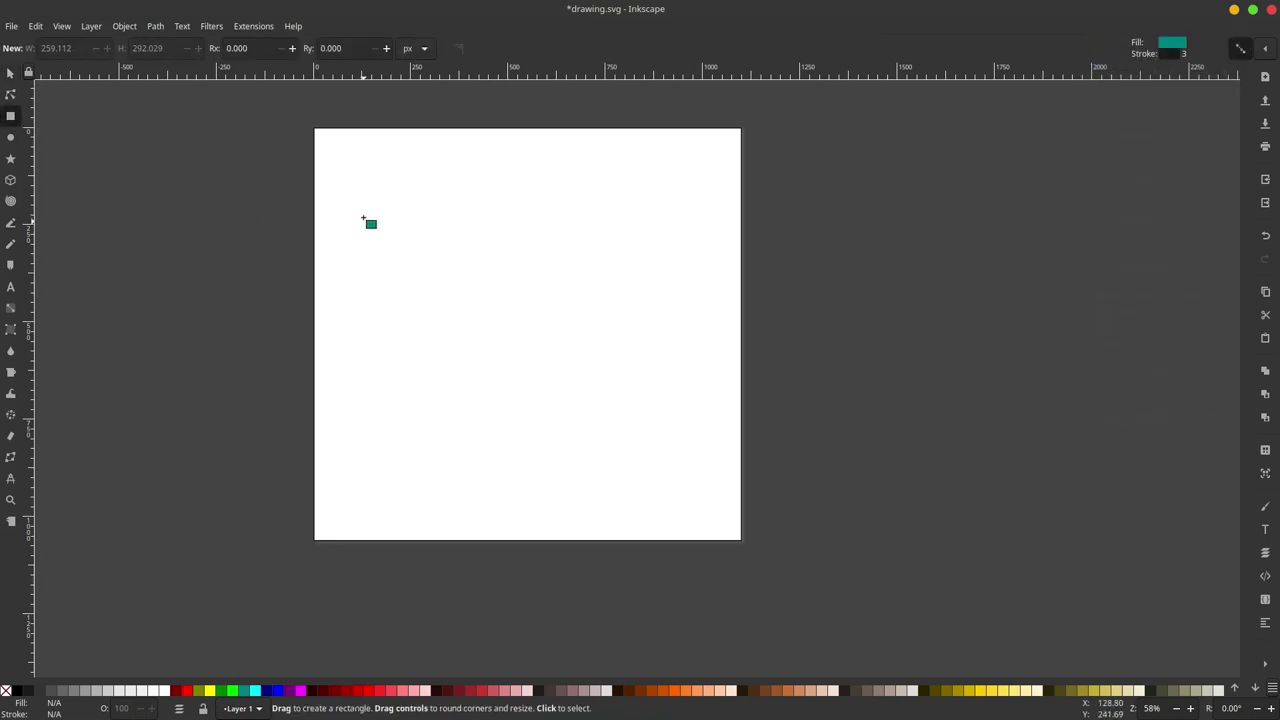
# Draw two teal rectangles and drag the second one down toward the page's bottom edge
pyautogui.moveTo(362, 215); pyautogui.dragTo(465, 340)
pyautogui.moveTo(500, 262); pyautogui.dragTo(600, 382)
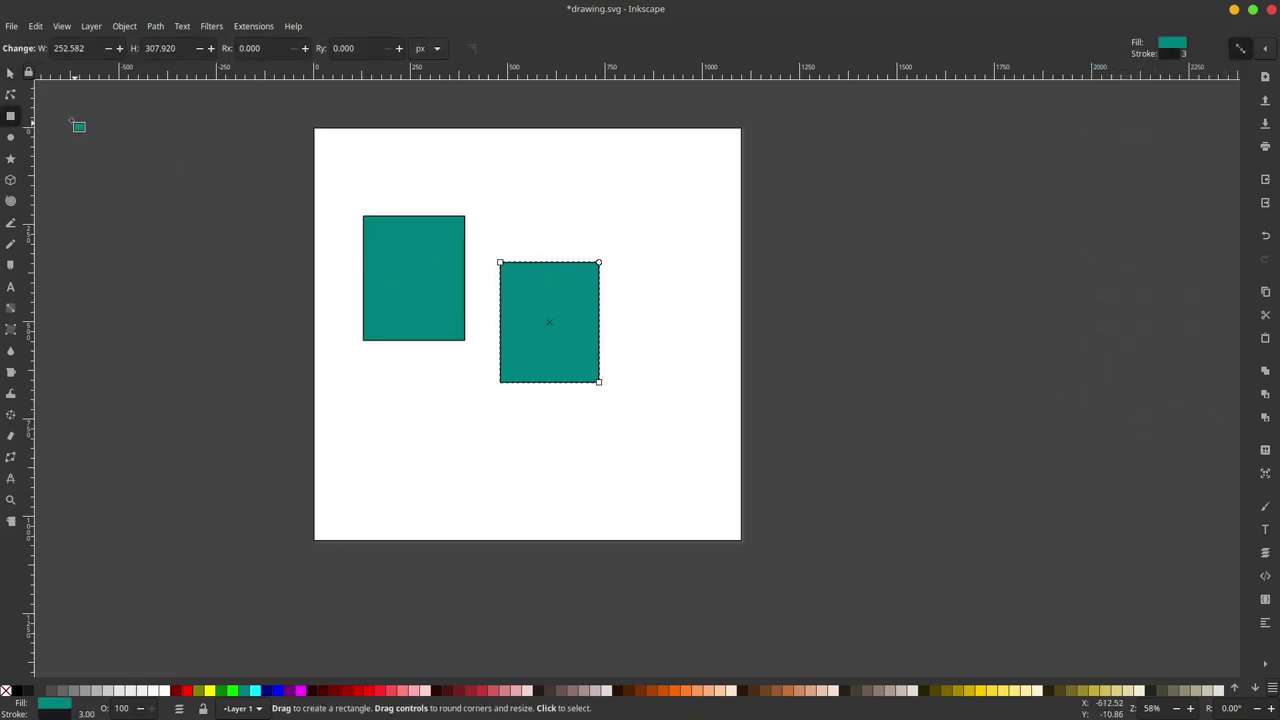
pyautogui.press('s')
pyautogui.moveTo(551, 317)
pyautogui.mouseDown()
pyautogui.moveTo(565, 307)
pyautogui.moveTo(565, 150)
pyautogui.moveTo(1148, 233)
pyautogui.moveTo(906, 577)
pyautogui.moveTo(194, 514)
pyautogui.moveTo(429, 149)
pyautogui.moveTo(481, 484)
pyautogui.moveTo(654, 329)
pyautogui.moveTo(543, 534)
pyautogui.mouseUp()
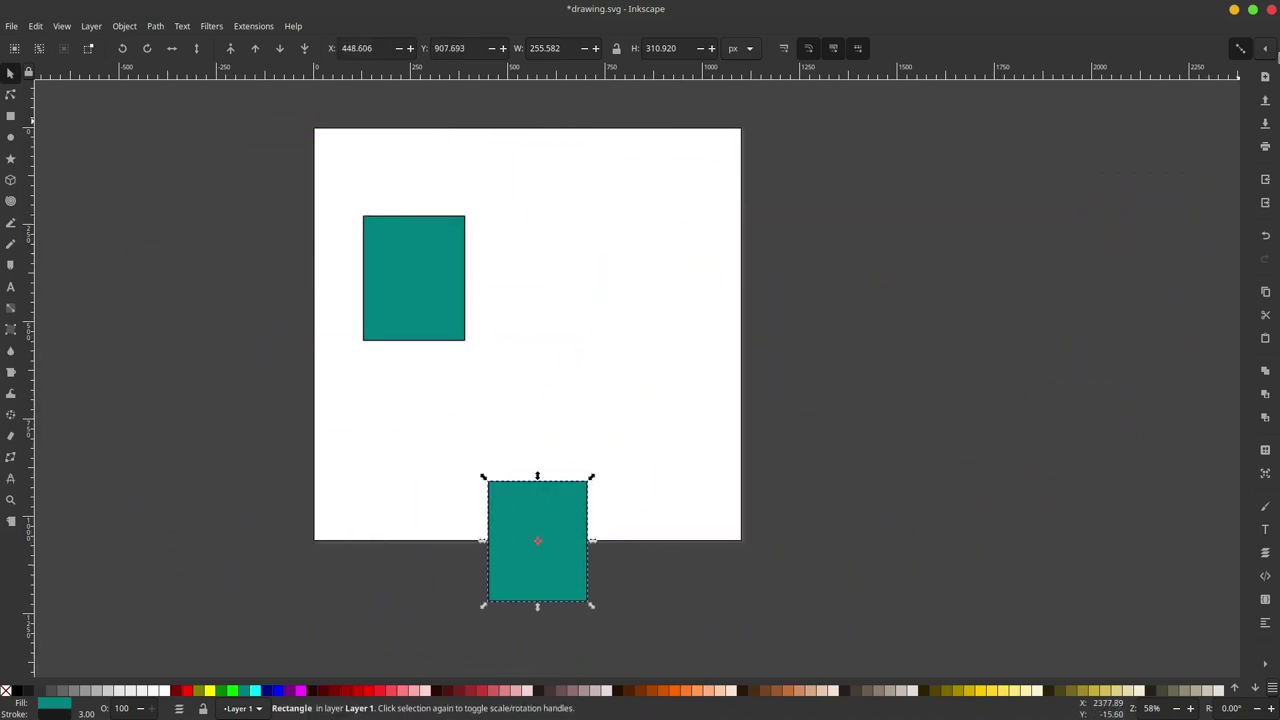
# Toggle alignment snapping, move the second rectangle back up beside the first, and select it
pyautogui.click(1266, 47)
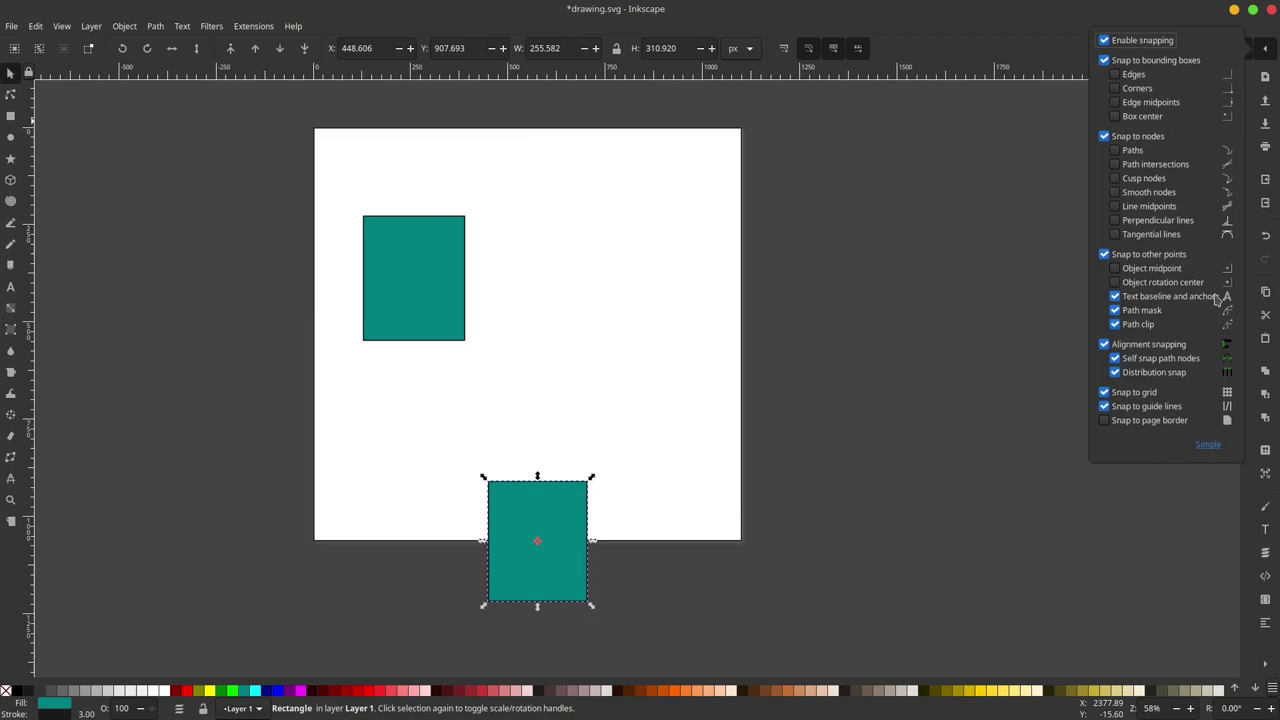
pyautogui.click(1104, 345)
pyautogui.click(1215, 452)
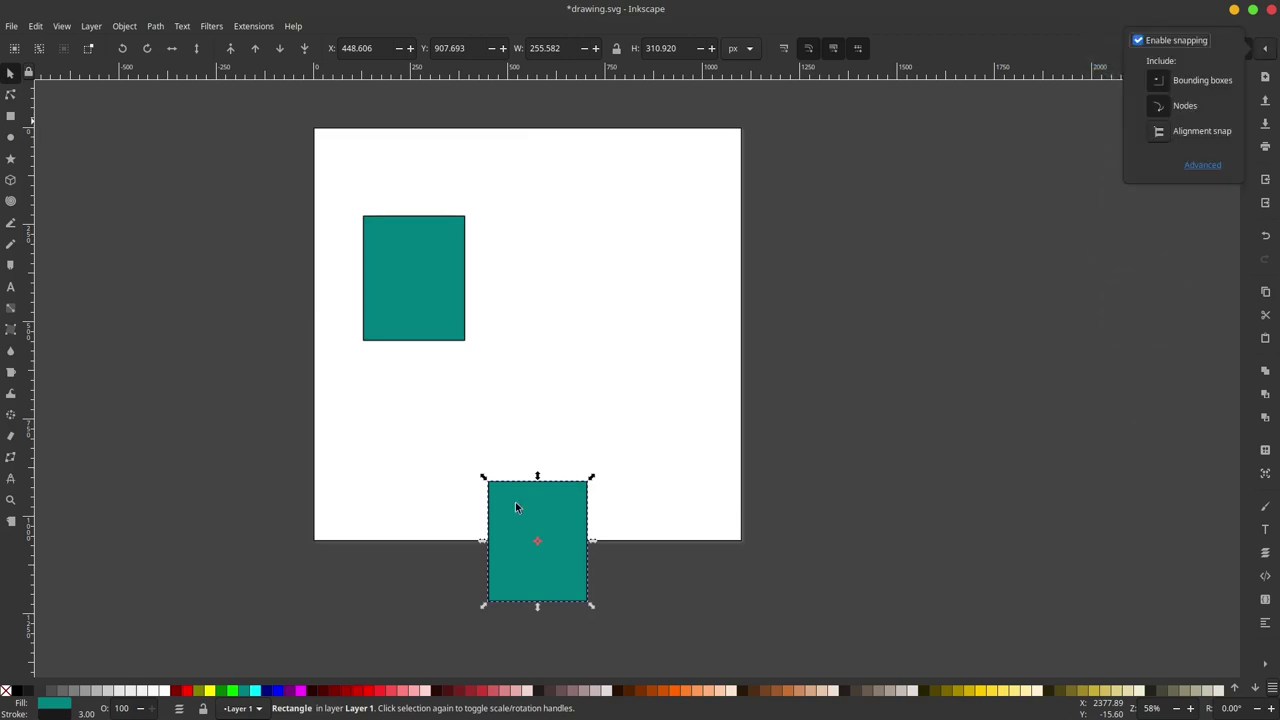
pyautogui.moveTo(566, 514)
pyautogui.mouseDown()
pyautogui.moveTo(581, 288)
pyautogui.moveTo(569, 276)
pyautogui.mouseUp()
pyautogui.click(694, 309)
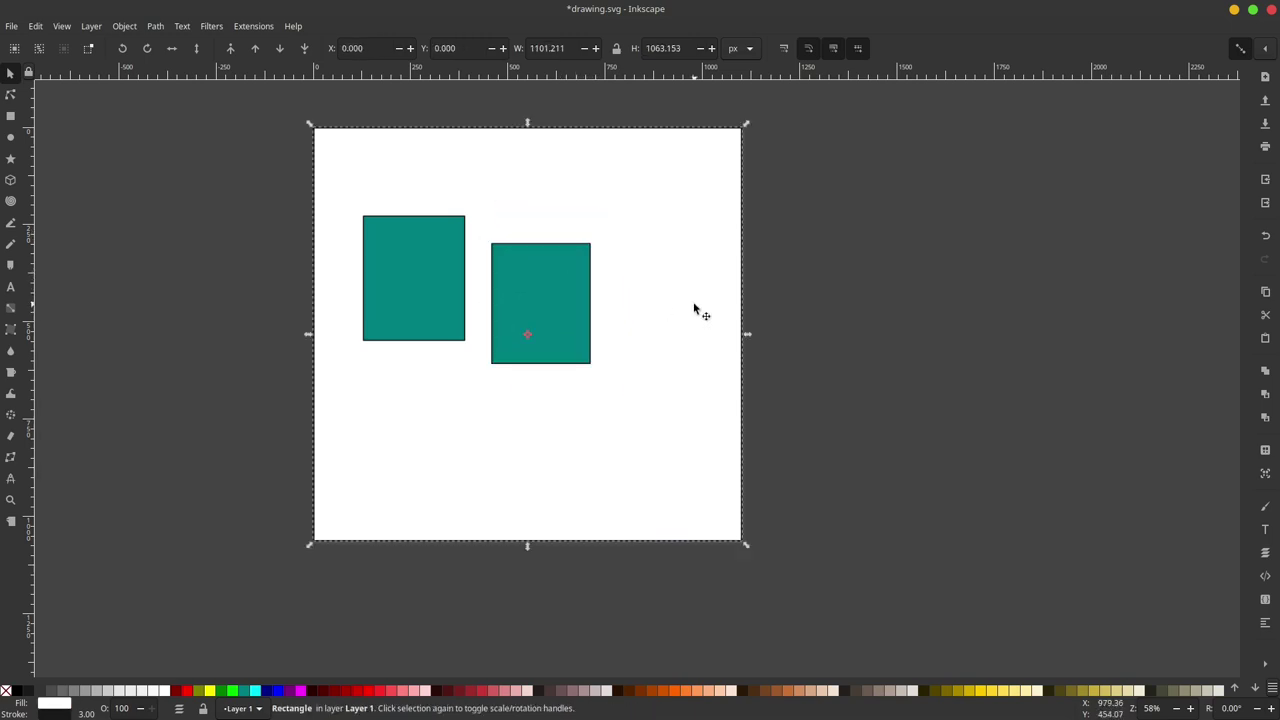
pyautogui.press('Tab')
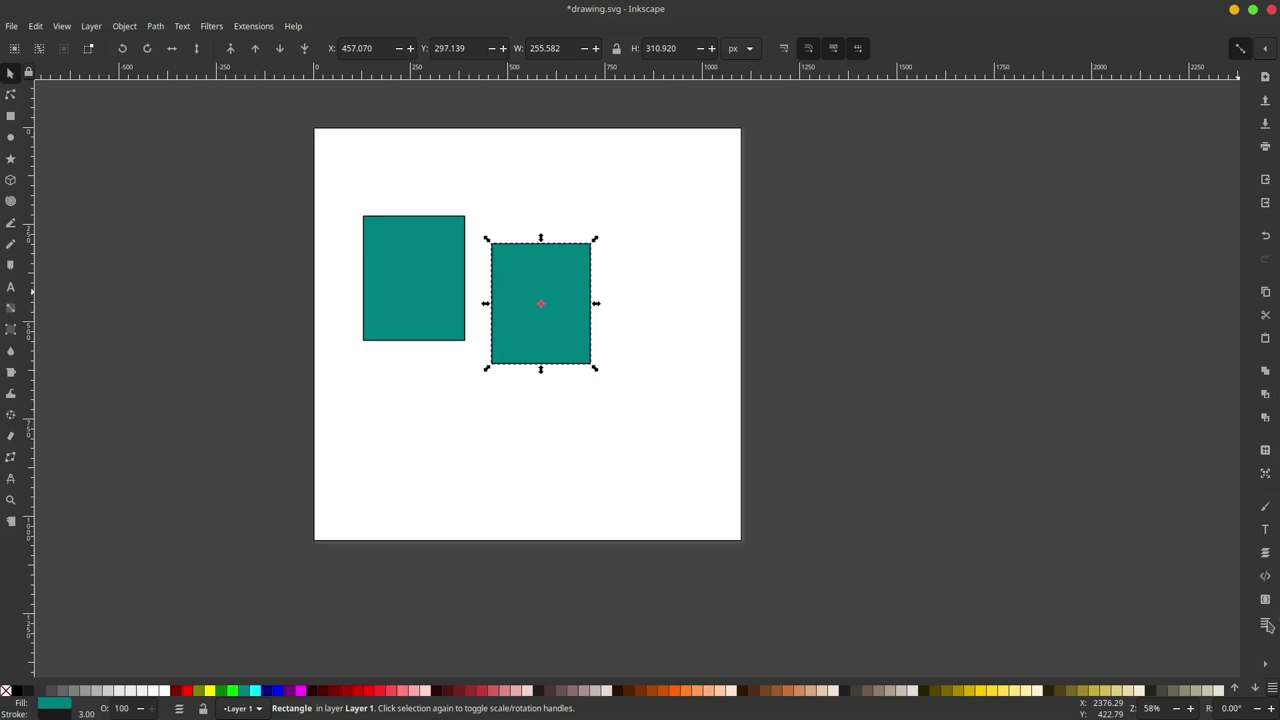
# Restore the default layout and nudge the right rectangle further right
pyautogui.click(61, 26)
pyautogui.click(80, 348)
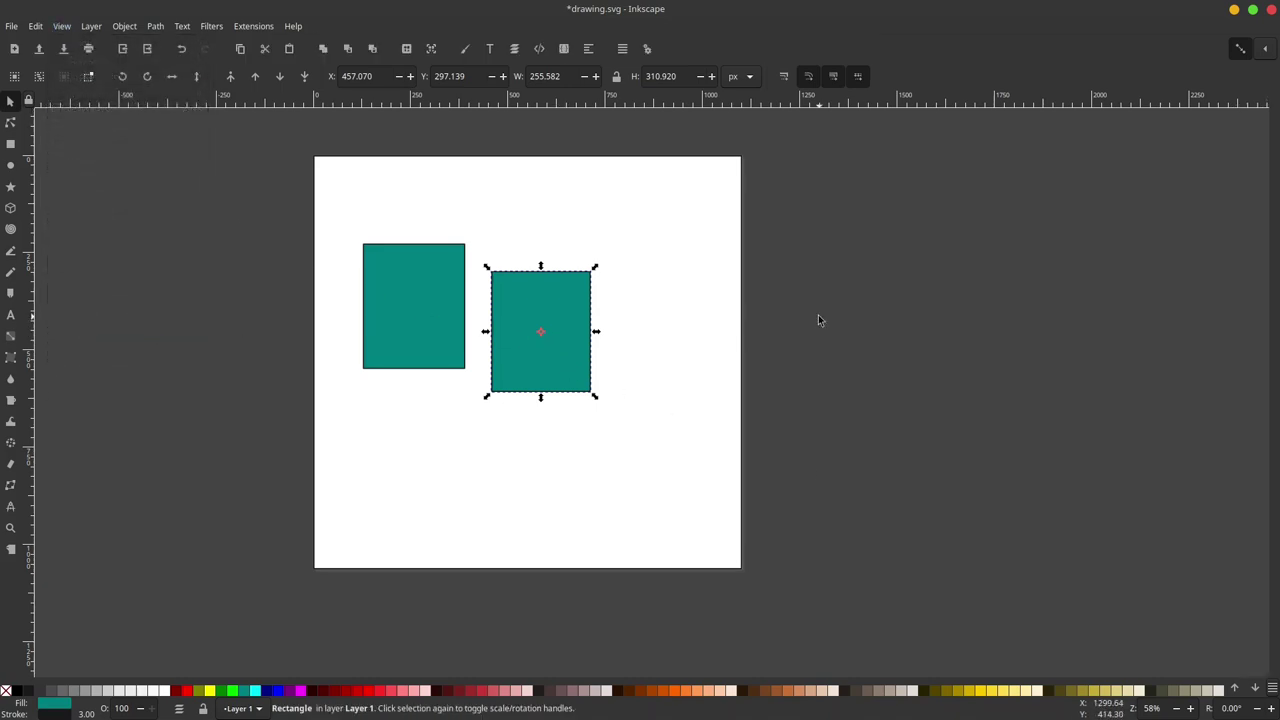
pyautogui.moveTo(556, 292); pyautogui.dragTo(591, 292)
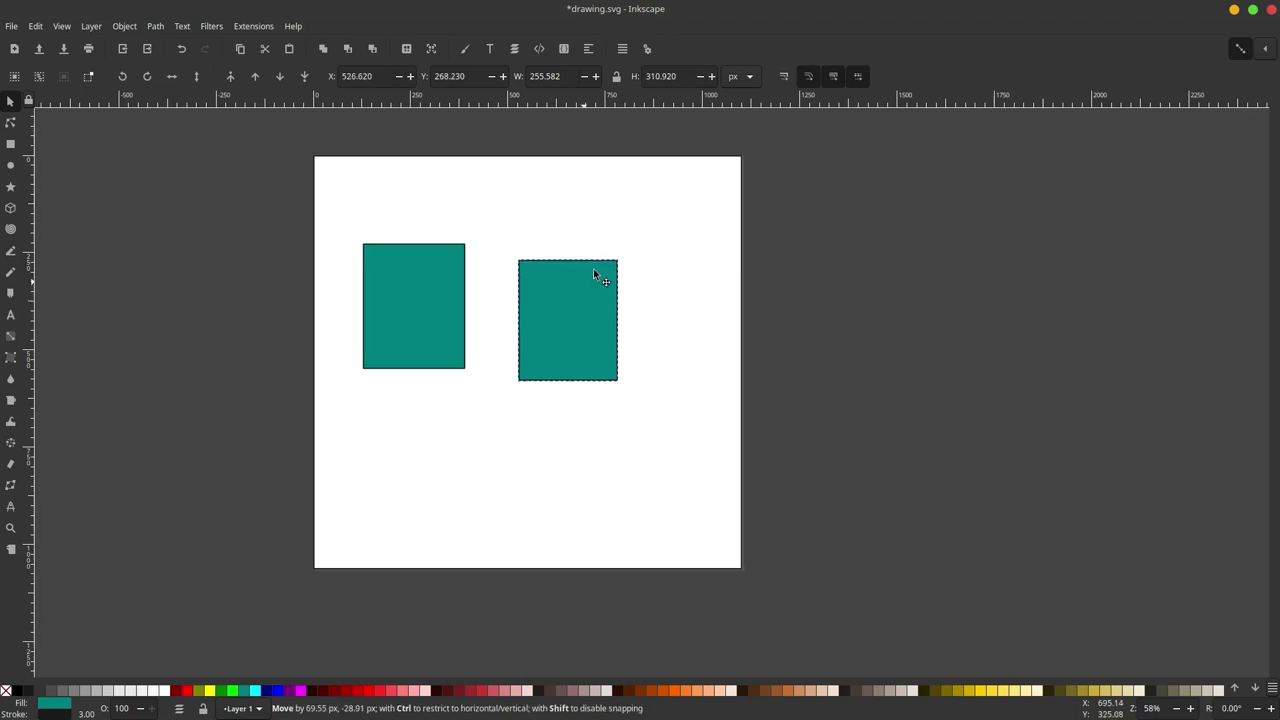
# Open the Fill and Stroke panel and browse its colour mode list without changing anything
pyautogui.click(465, 48)
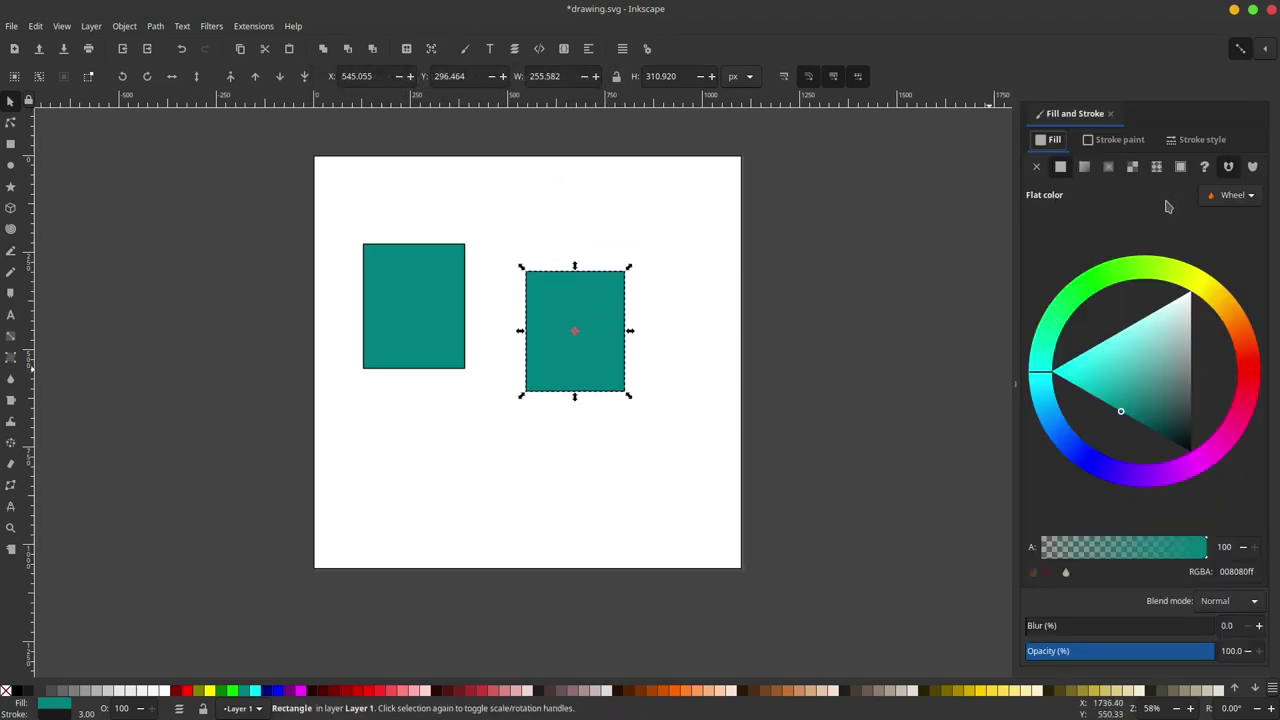
pyautogui.click(1232, 196)
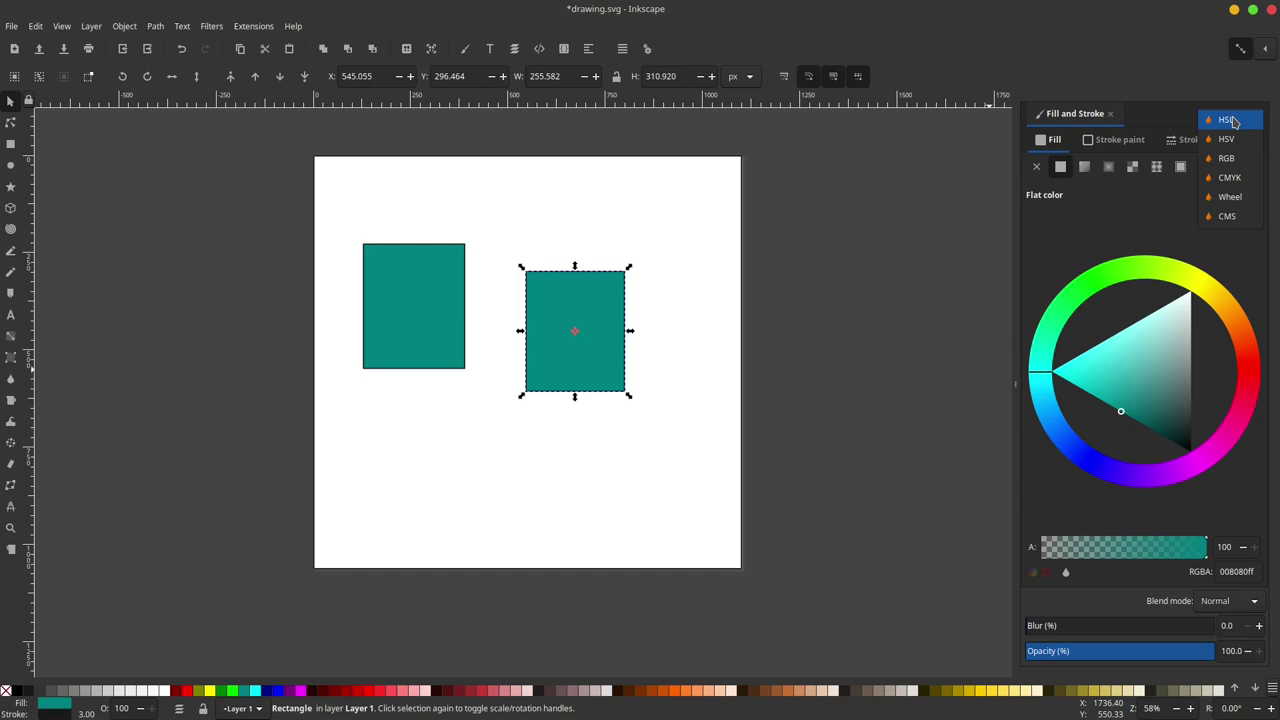
pyautogui.press('Escape')
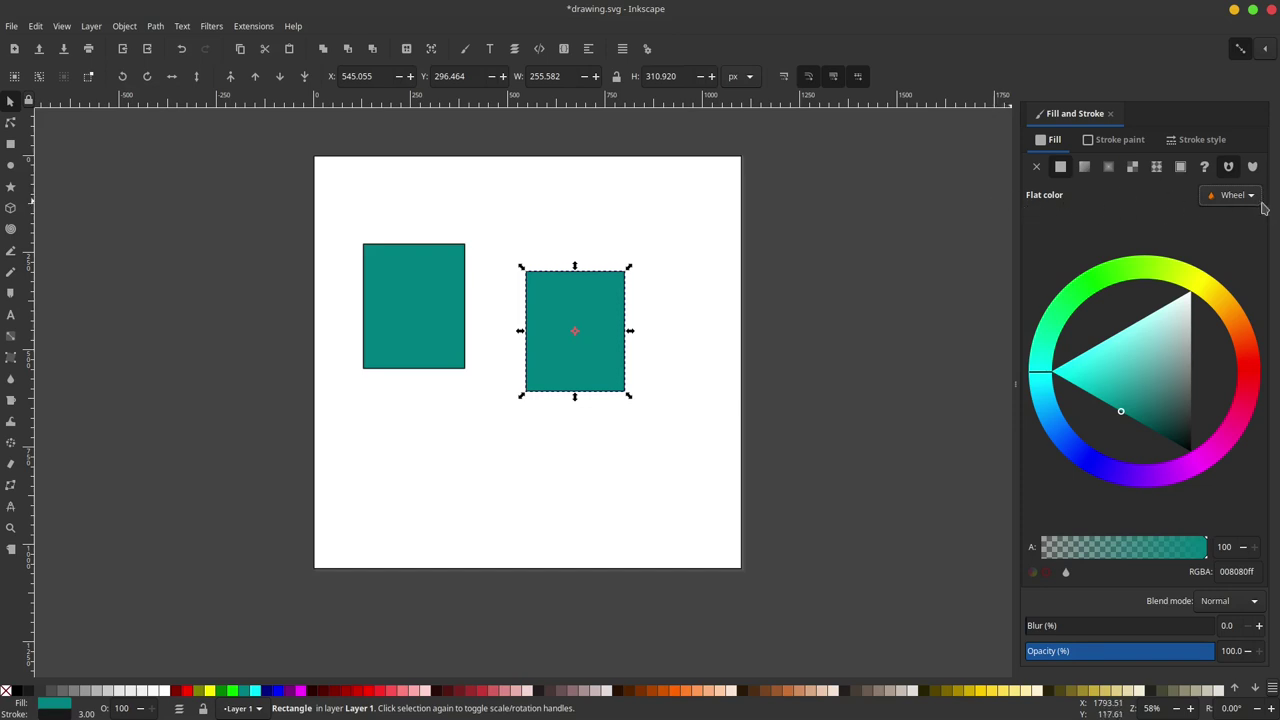
pyautogui.click(1252, 197)
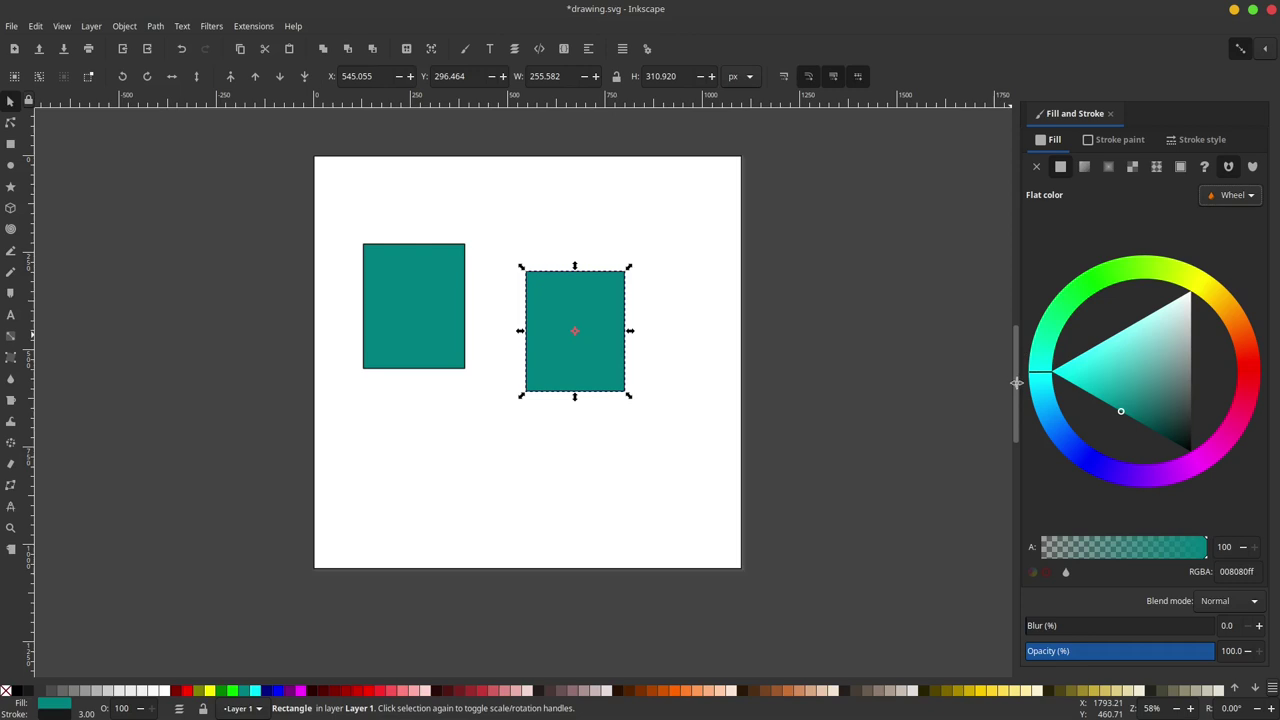
# Resize the Fill and Stroke dock, then collapse it to the right window edge
pyautogui.moveTo(1014, 372)
pyautogui.mouseDown()
pyautogui.moveTo(1274, 378)
pyautogui.moveTo(904, 383)
pyautogui.moveTo(1015, 384)
pyautogui.mouseUp()
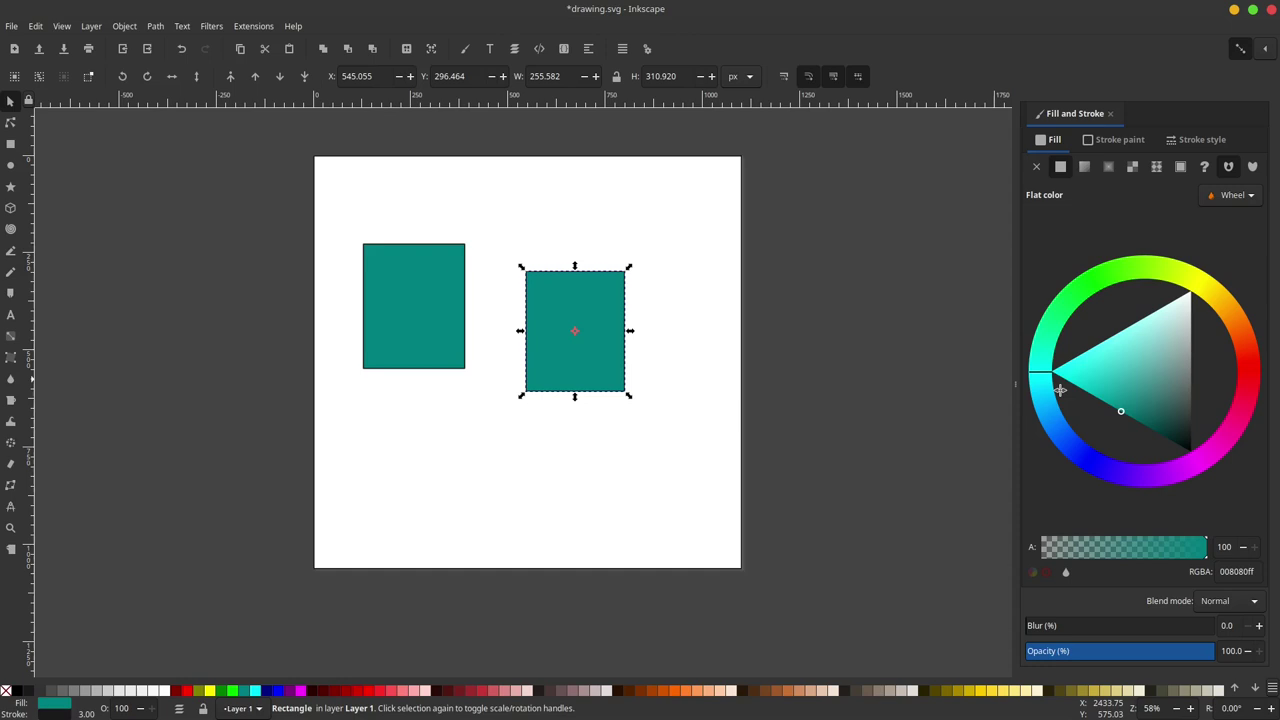
pyautogui.moveTo(1015, 392); pyautogui.dragTo(774, 397)
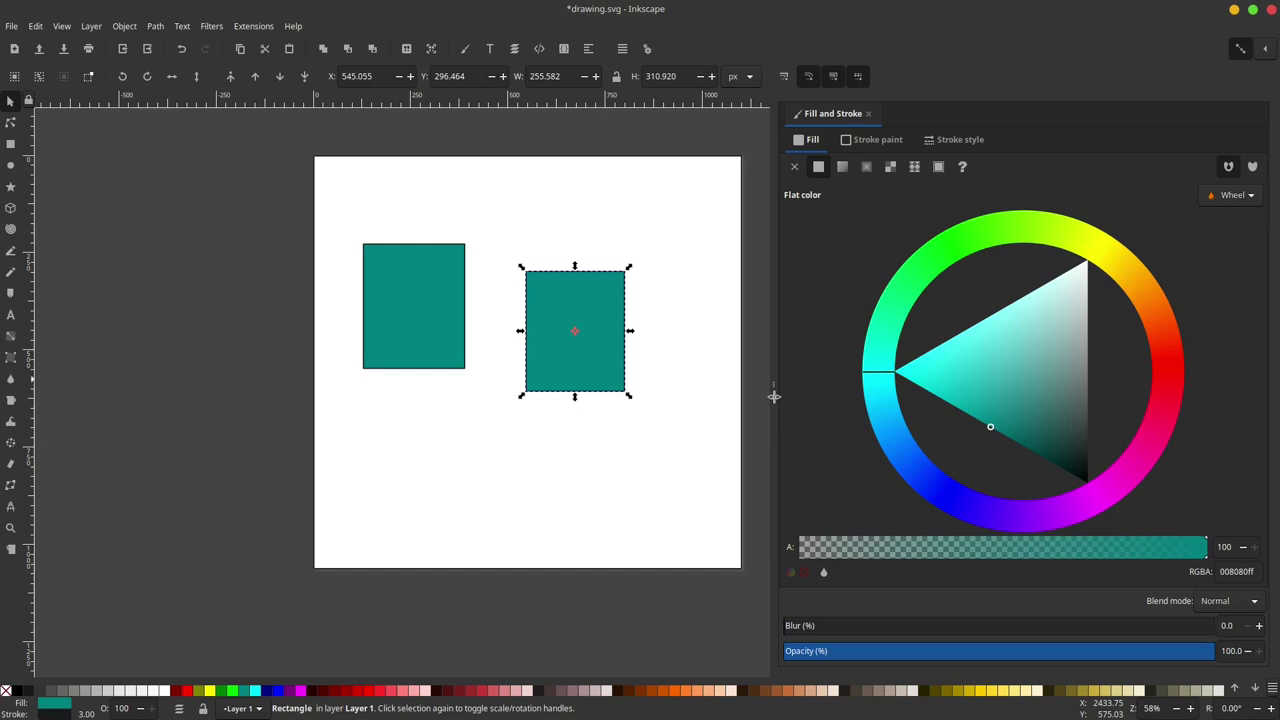
pyautogui.moveTo(774, 397); pyautogui.dragTo(1005, 393)
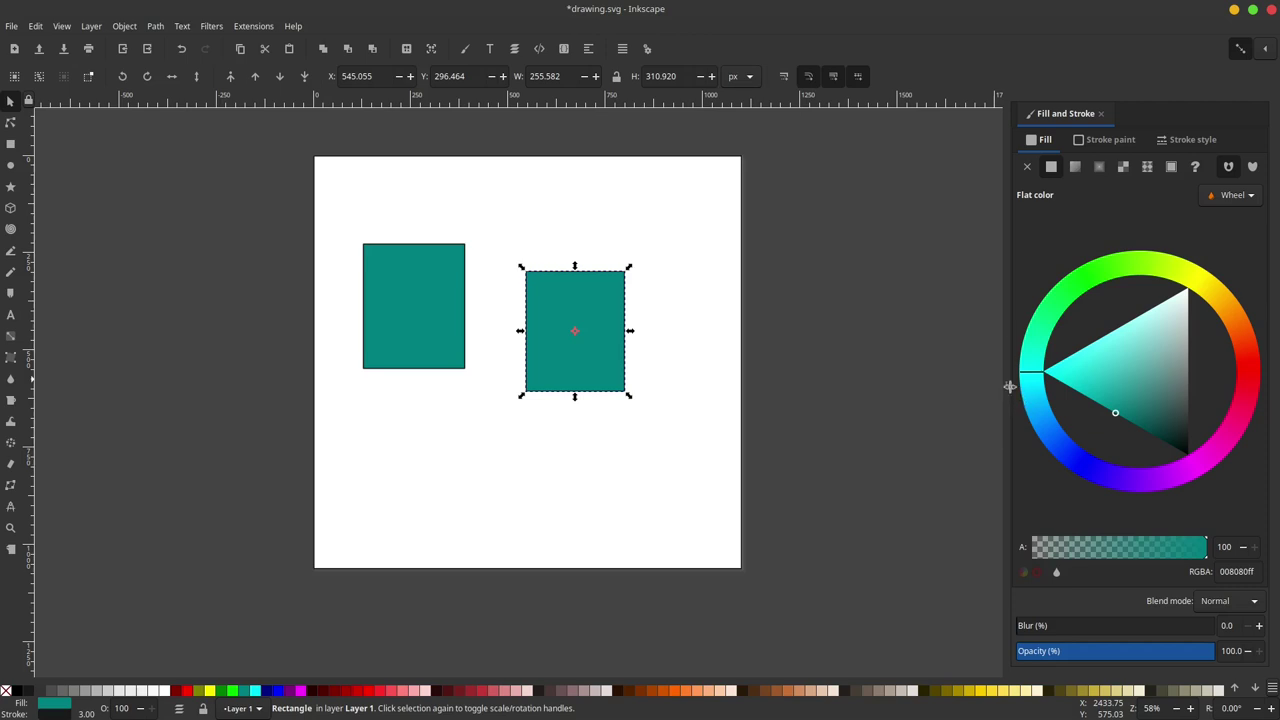
pyautogui.moveTo(1007, 390); pyautogui.dragTo(1278, 390)
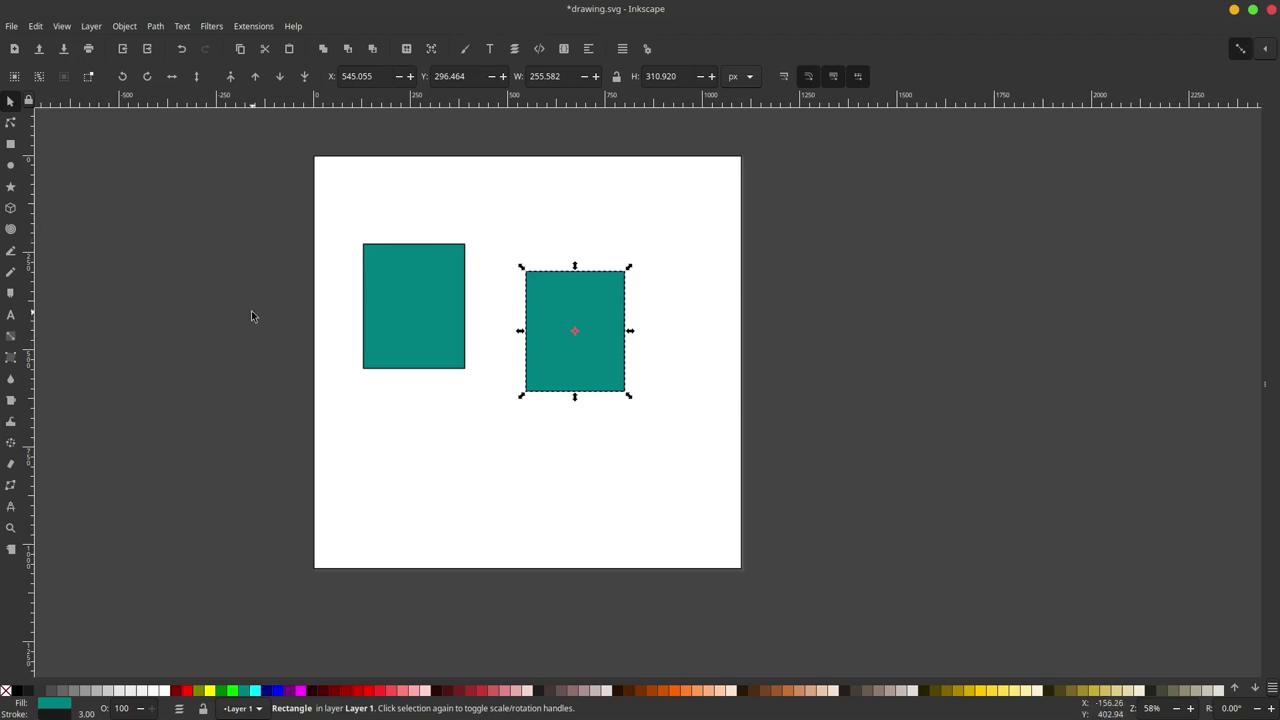
# Expand the dock to bring the Fill and Stroke settings back into view
pyautogui.rightClick(968, 376)
pyautogui.click(1011, 409)
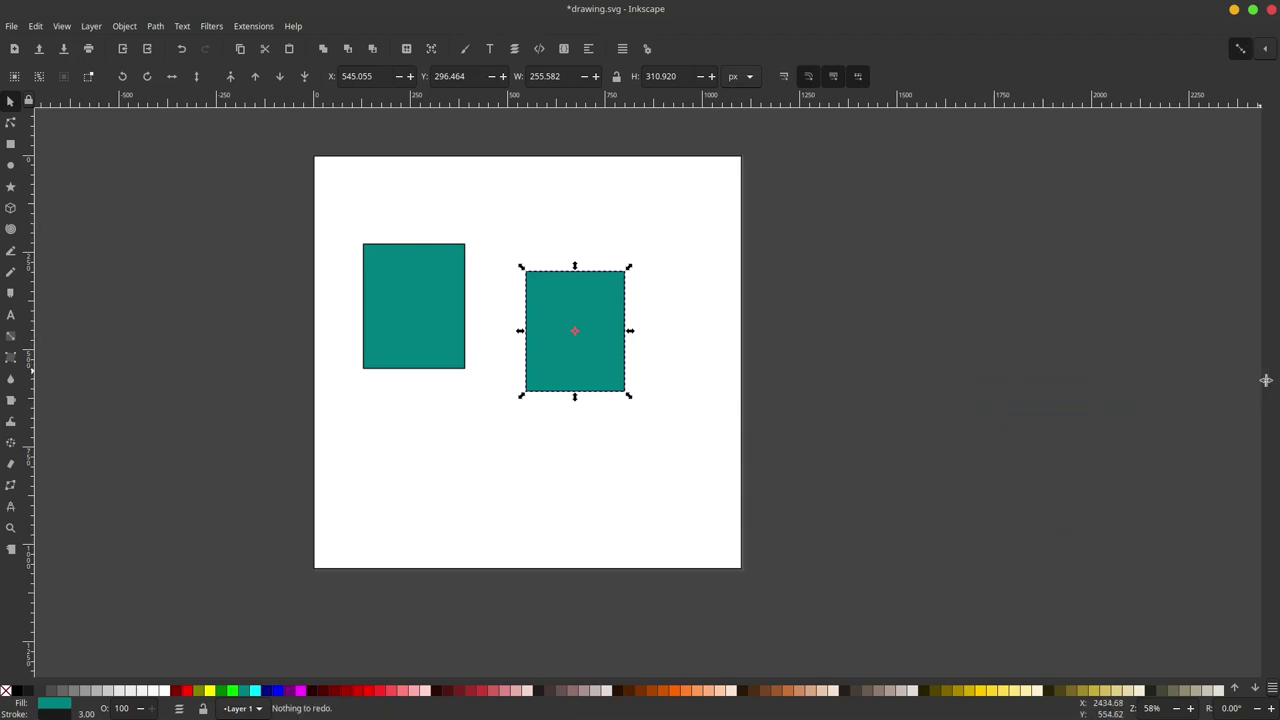
pyautogui.moveTo(1266, 380); pyautogui.dragTo(1038, 387)
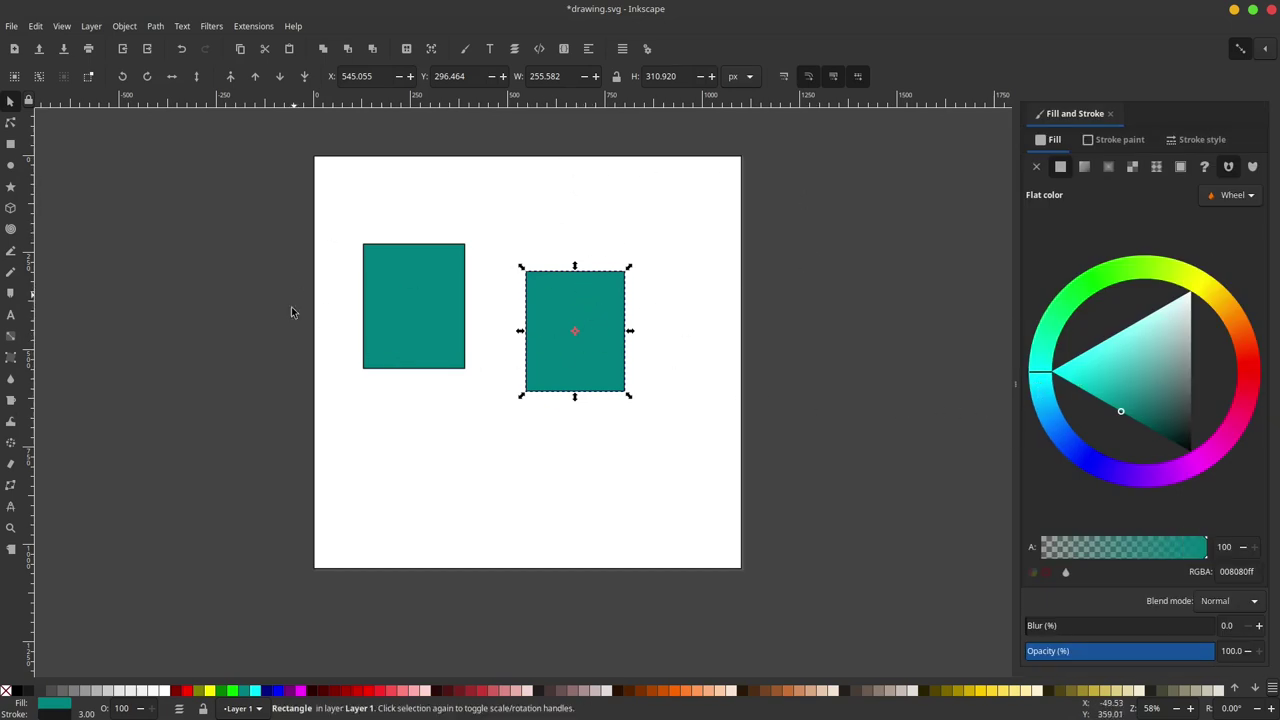
# Open Align and Distribute on its Circular arrangement options and deselect the right rectangle
pyautogui.click(589, 50)
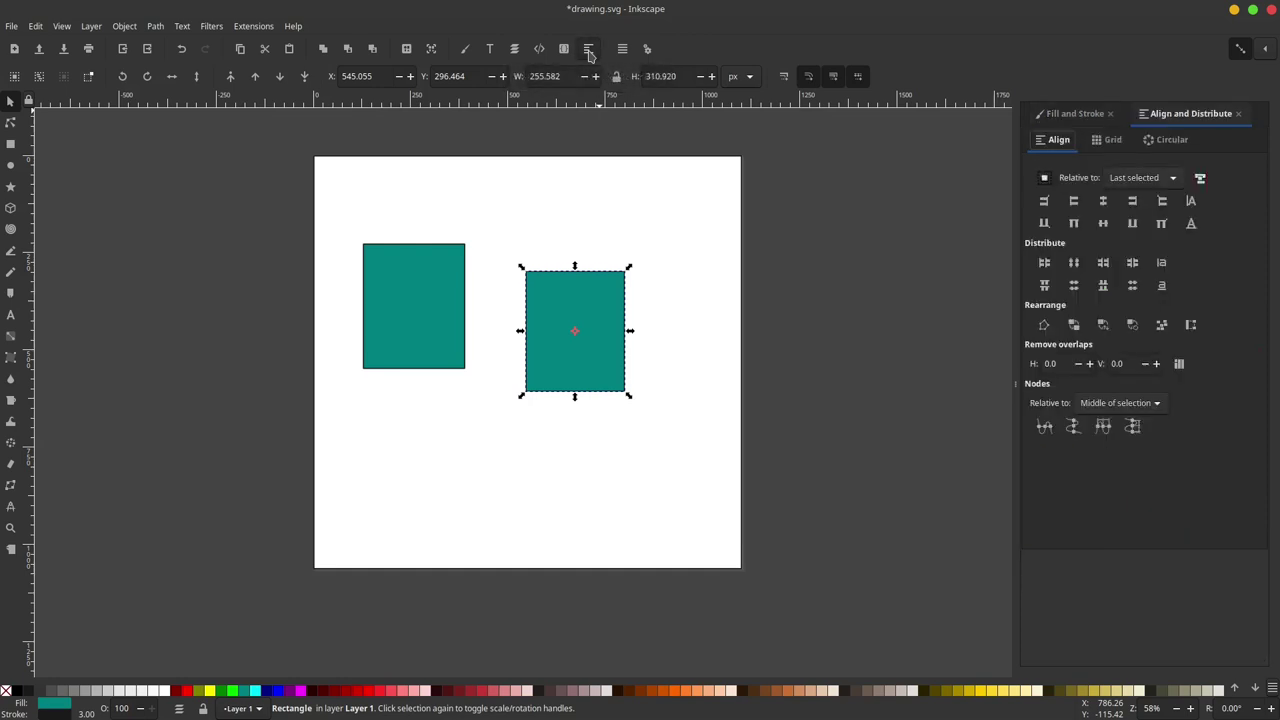
pyautogui.click(1113, 142)
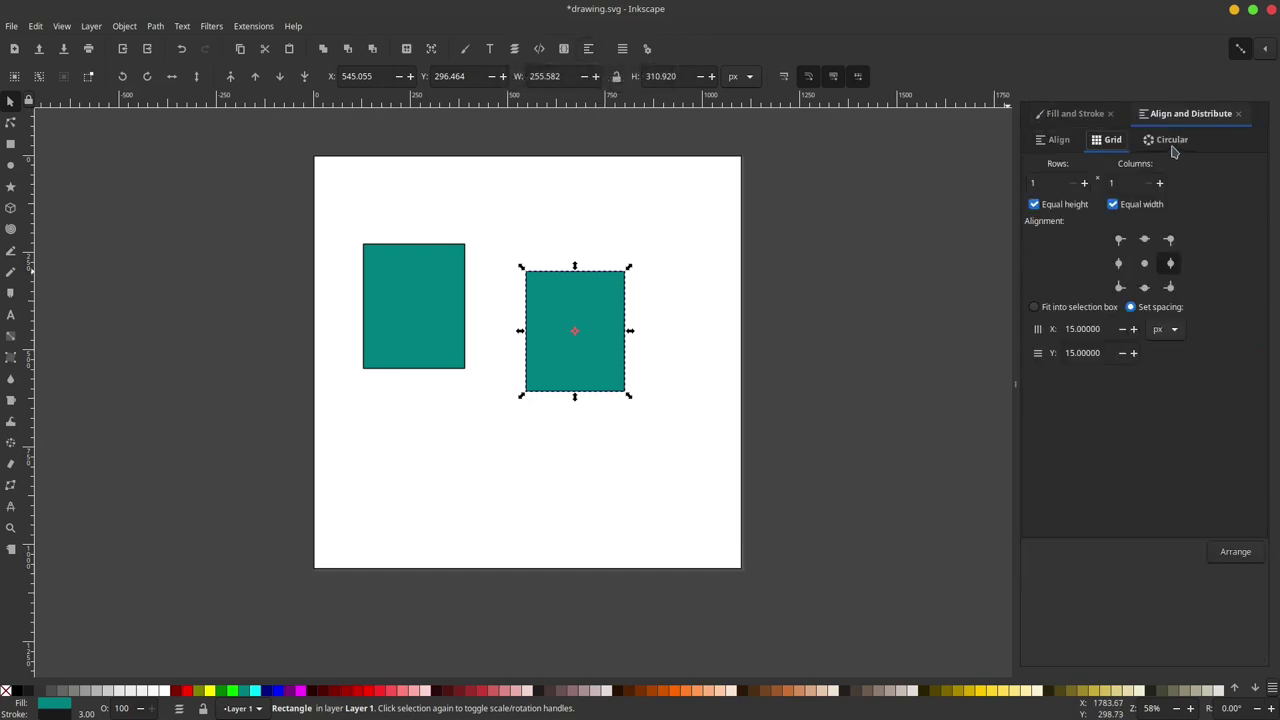
pyautogui.click(1173, 143)
pyautogui.click(1113, 142)
pyautogui.click(1168, 141)
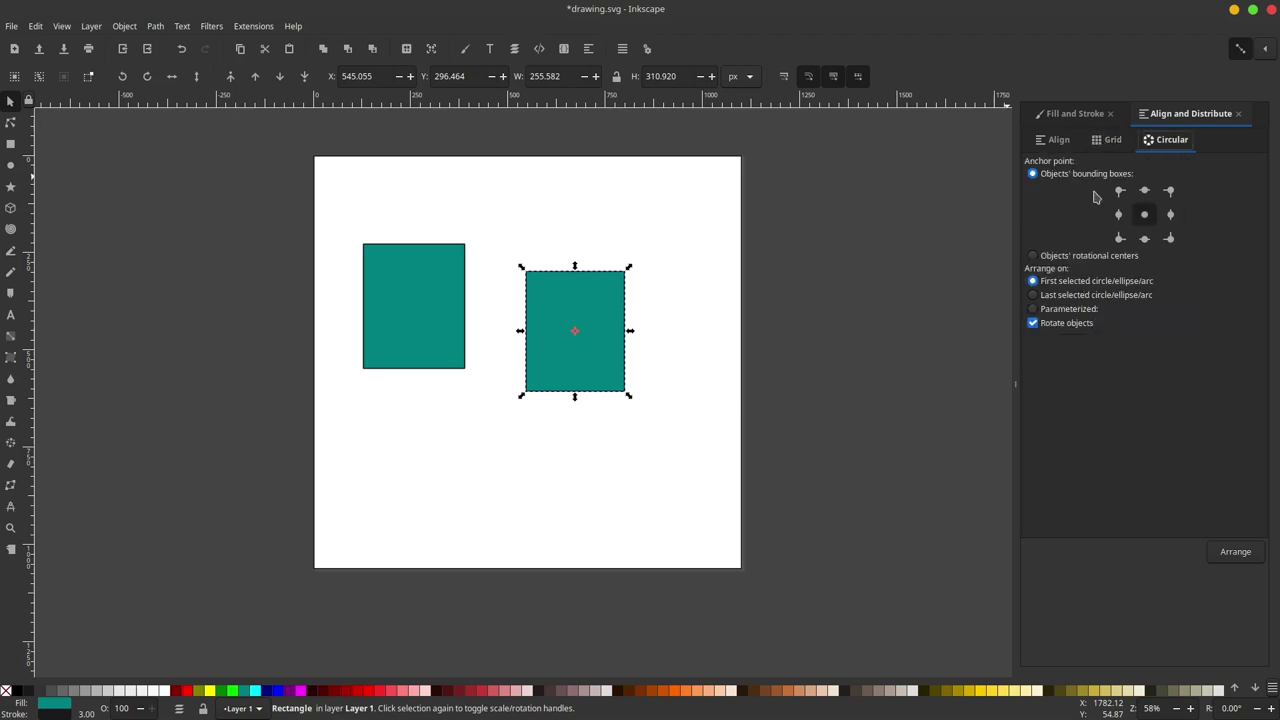
pyautogui.click(1107, 141)
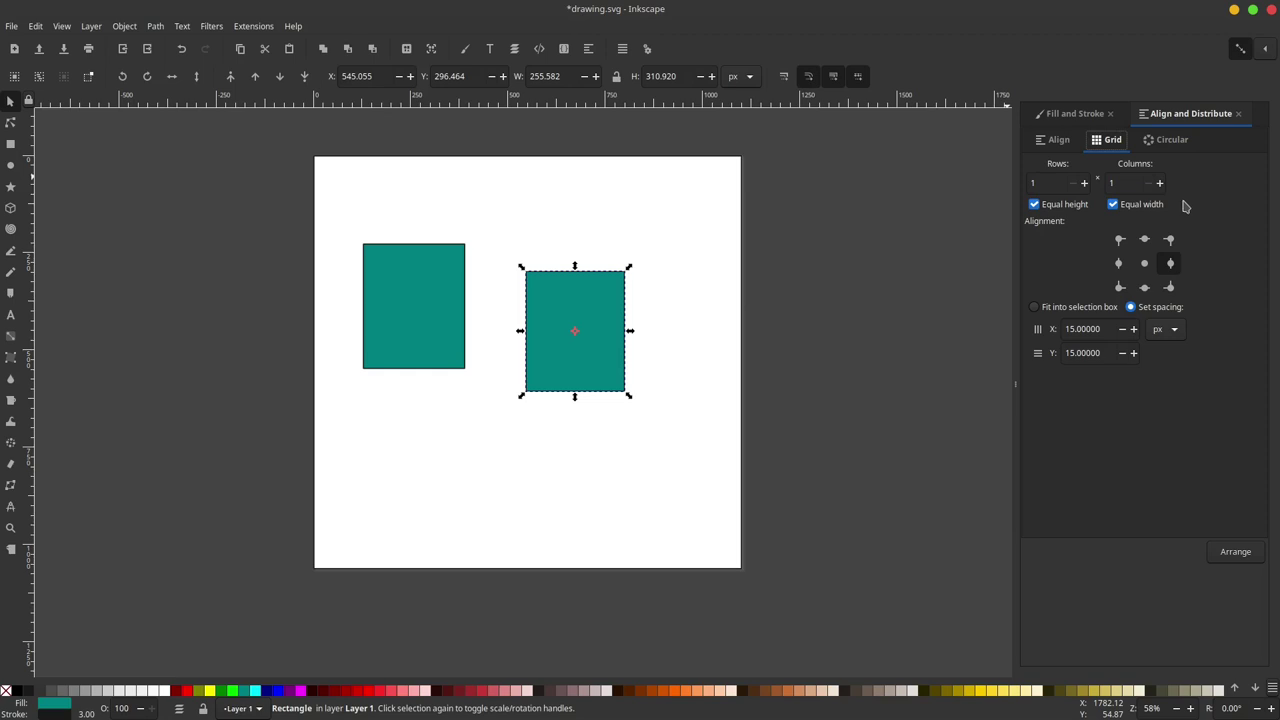
pyautogui.click(1174, 144)
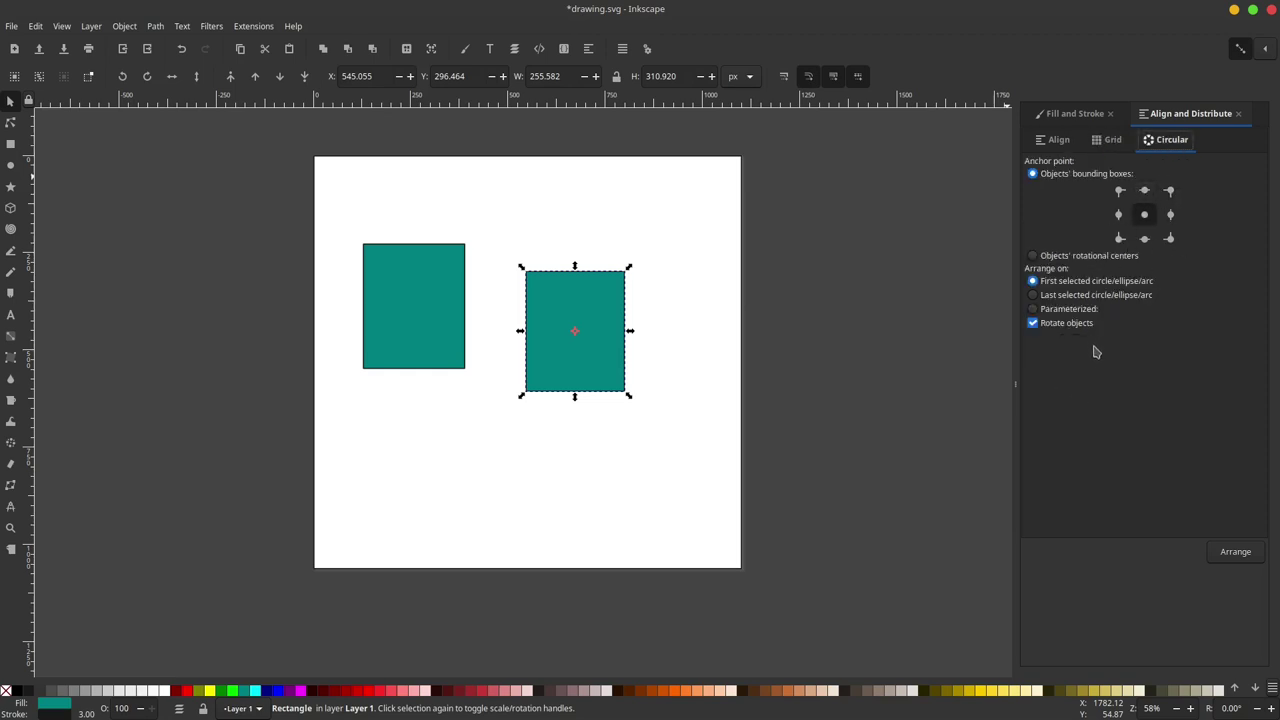
pyautogui.click(828, 356)
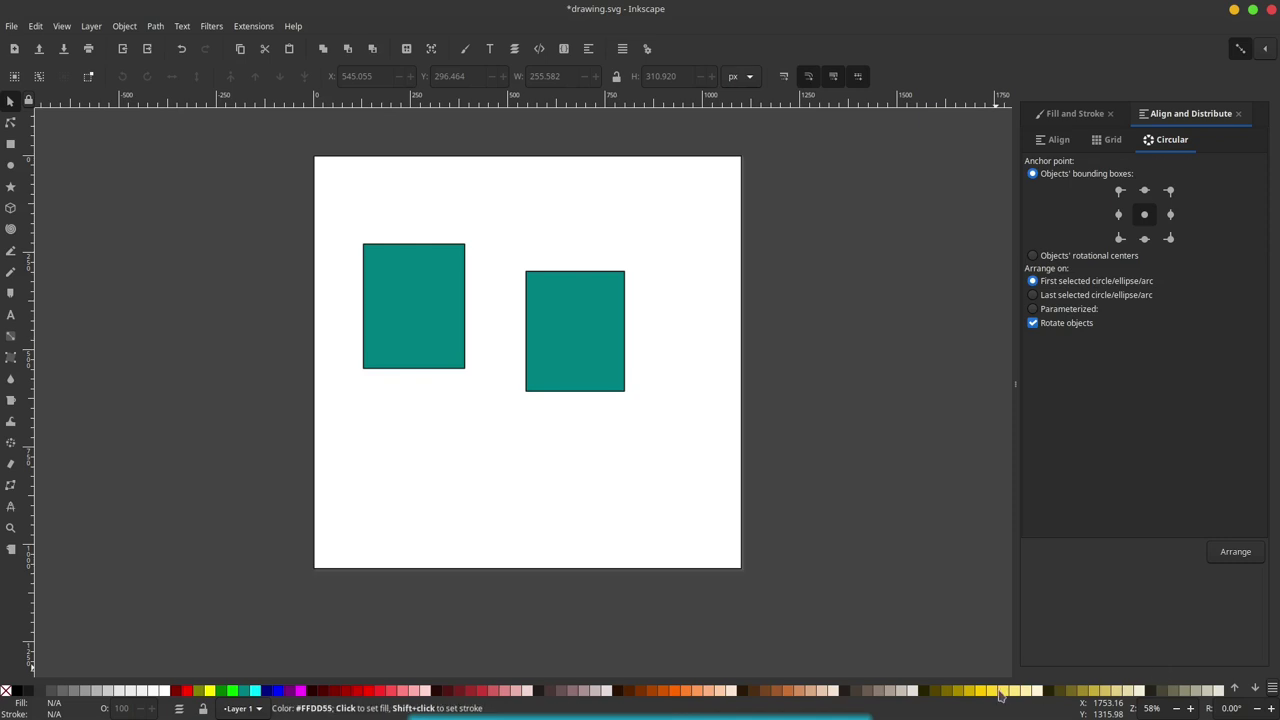
pyautogui.press('ctrl')
pyautogui.scroll(-1, 1000, 693)
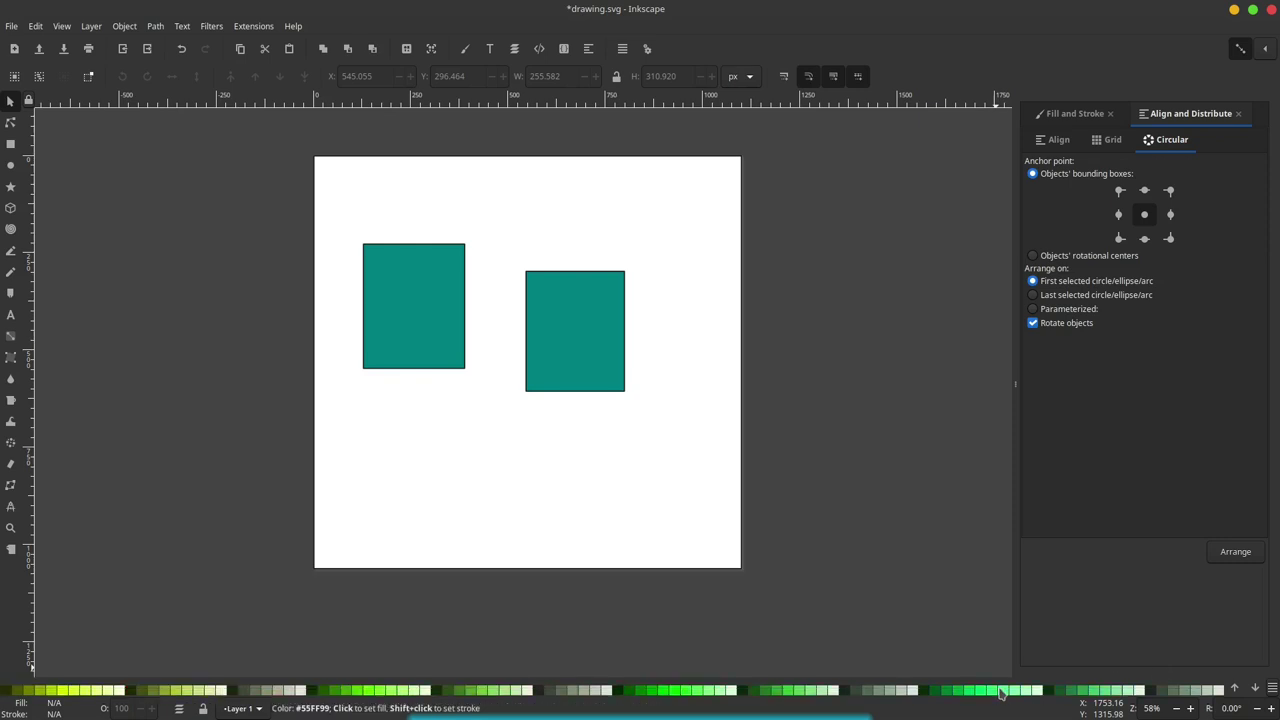
pyautogui.scroll(1, 1000, 693)
pyautogui.scroll(-1, 1000, 693)
pyautogui.scroll(1, 1000, 693)
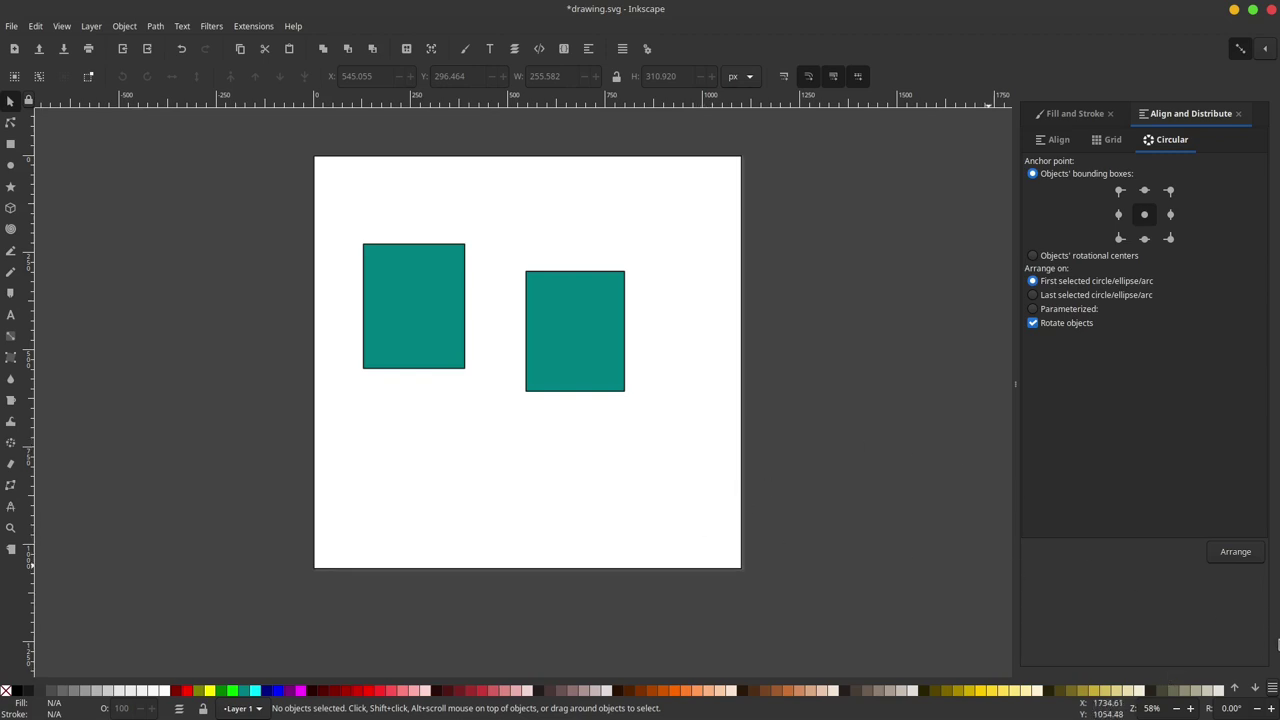
pyautogui.scroll(-2, 1050, 693)
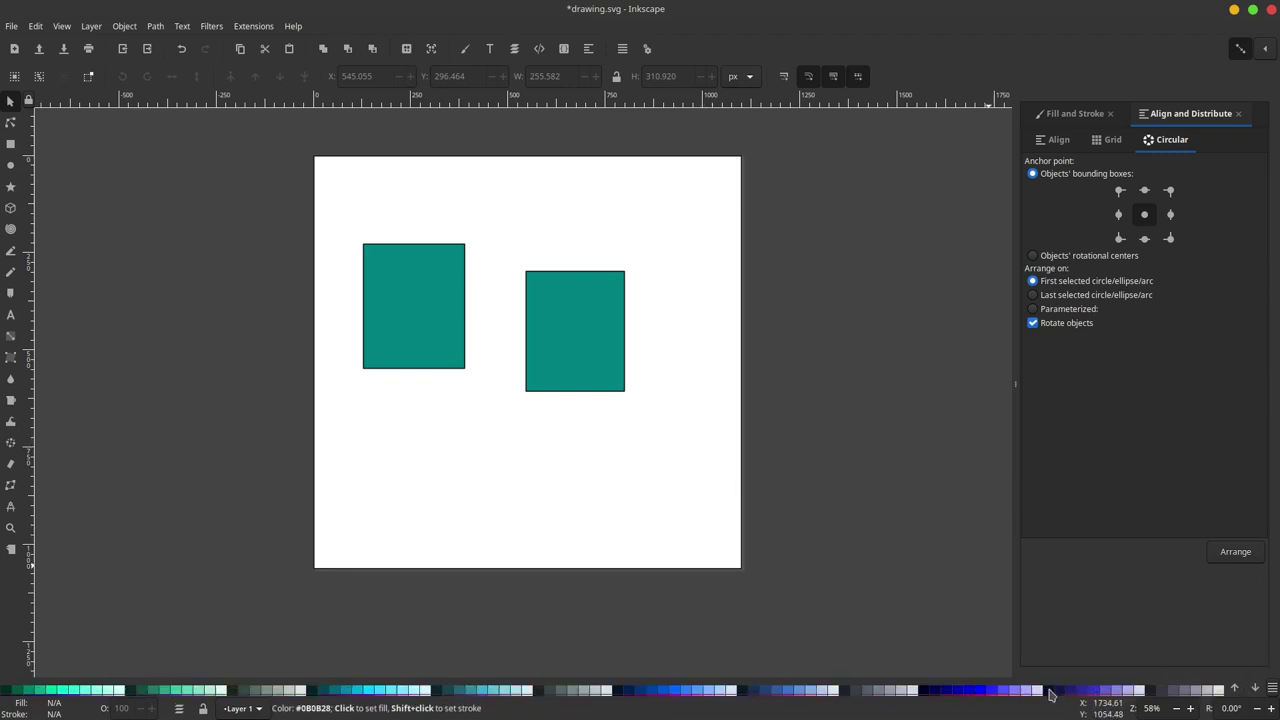
pyautogui.scroll(-1, 1050, 693)
pyautogui.scroll(-1, 1050, 693)
pyautogui.scroll(2, 1050, 693)
pyautogui.scroll(2, 1050, 693)
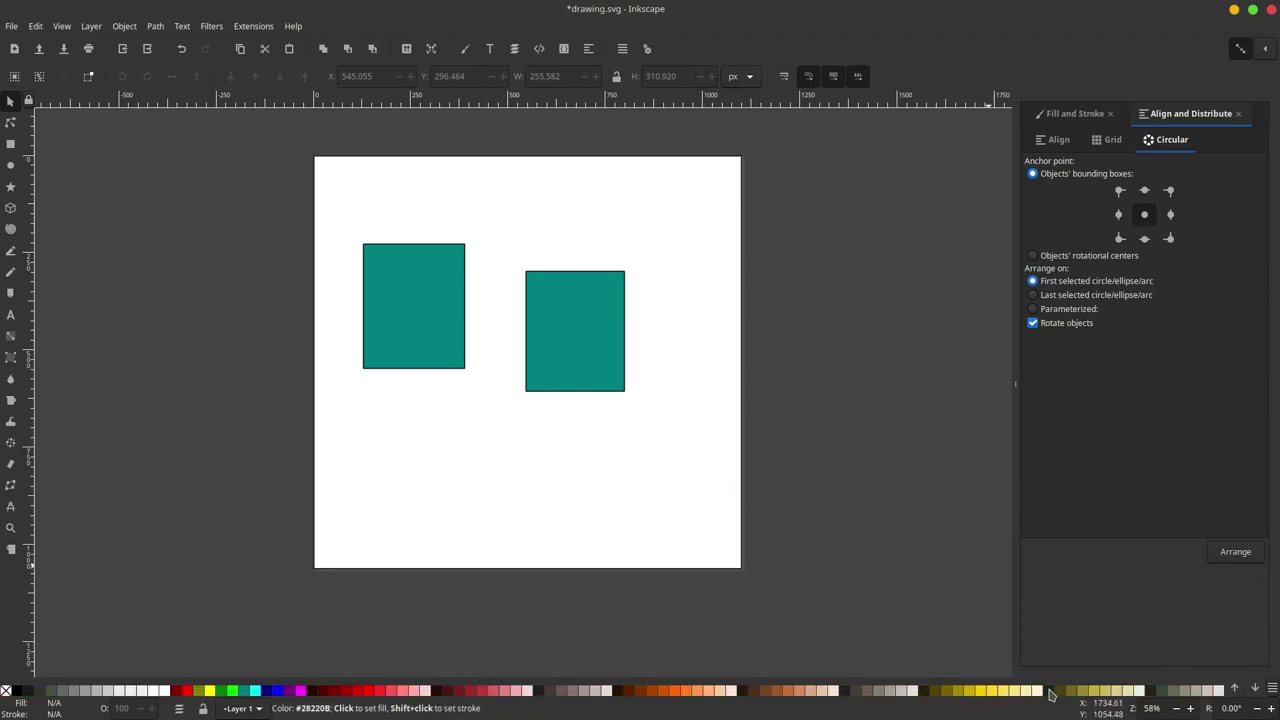
pyautogui.scroll(-1, 1050, 693)
pyautogui.scroll(-1, 1050, 693)
pyautogui.scroll(-1, 1050, 693)
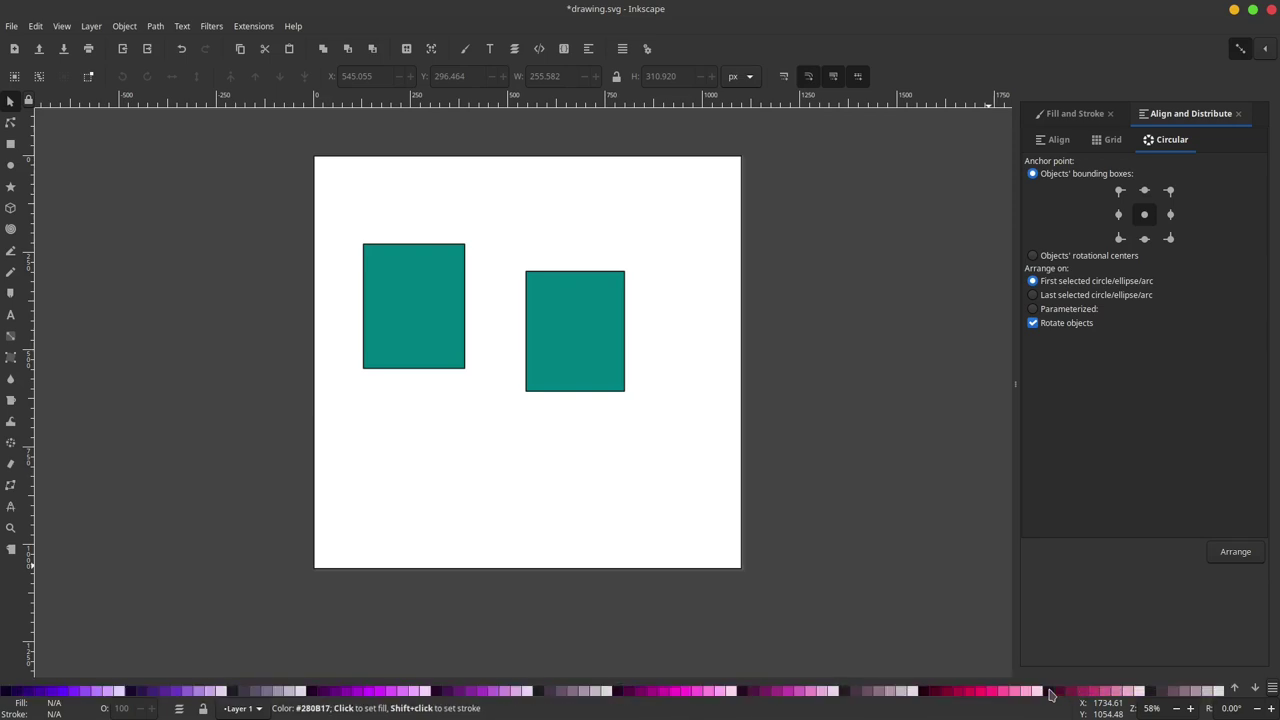
pyautogui.scroll(-1, 1050, 693)
pyautogui.scroll(-1, 1050, 693)
pyautogui.scroll(-1, 1050, 693)
pyautogui.scroll(-1, 1050, 693)
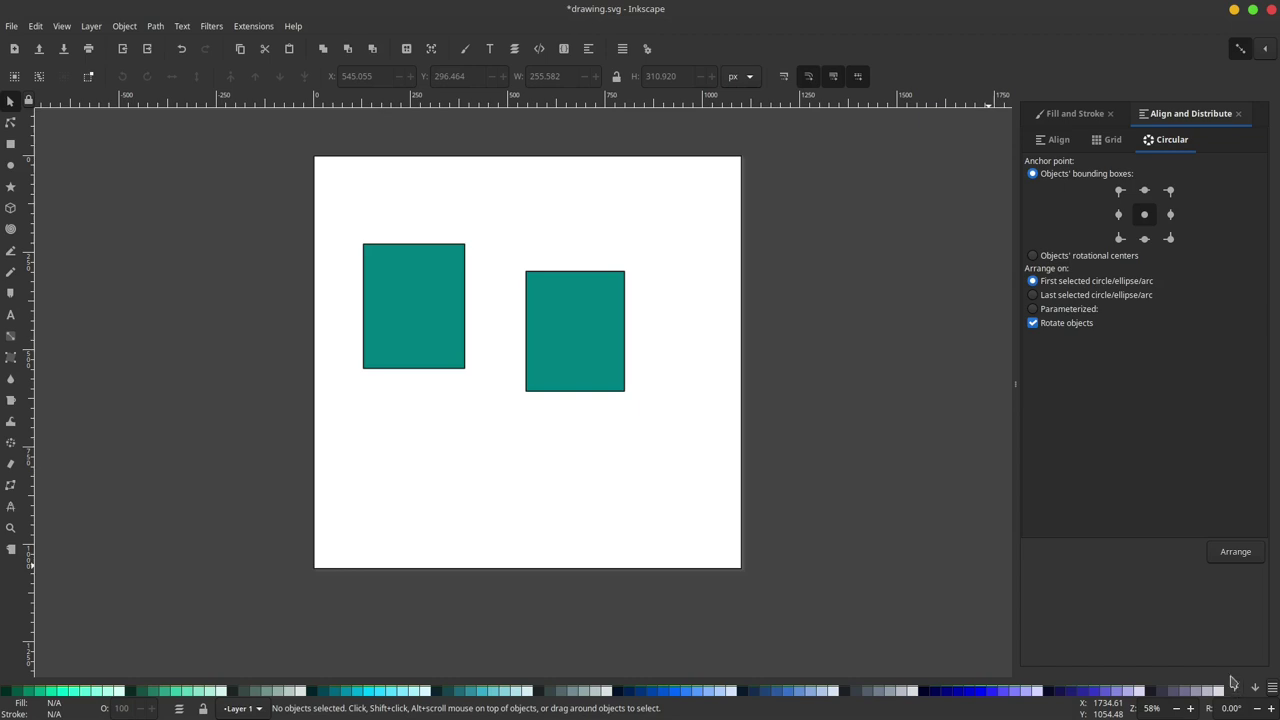
pyautogui.click(1235, 688)
pyautogui.click(1255, 689)
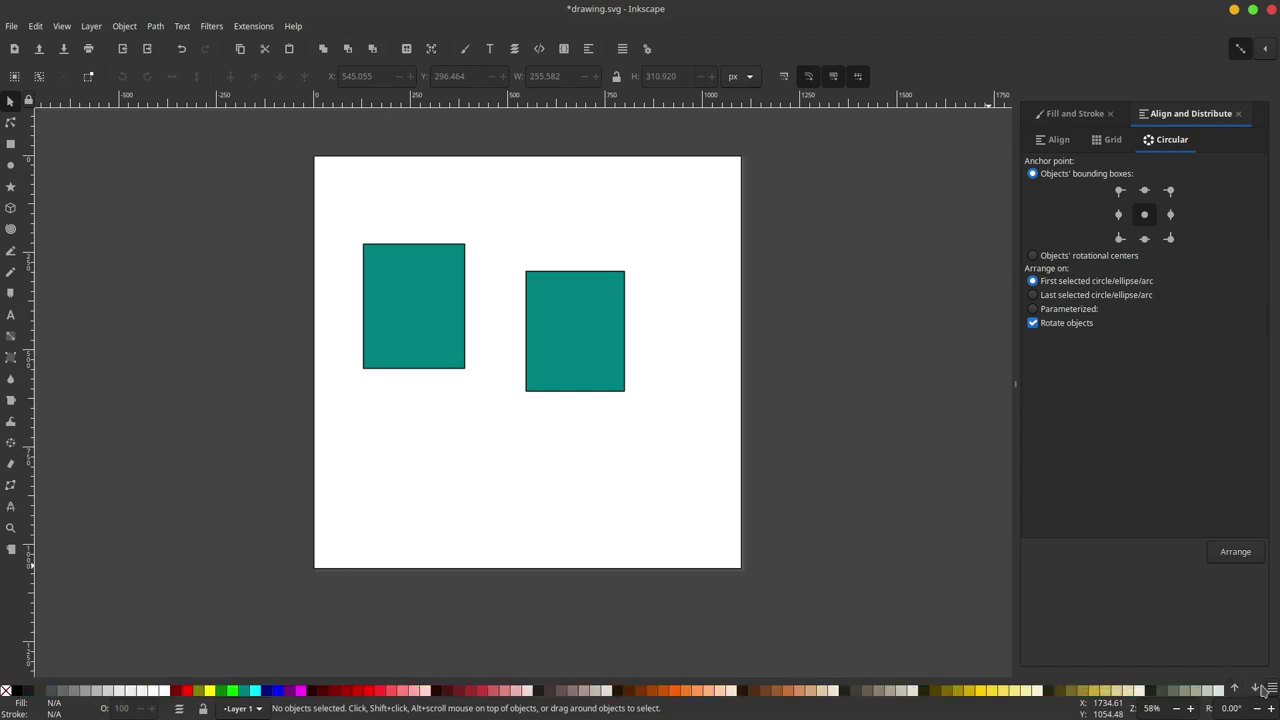
pyautogui.click(1244, 690)
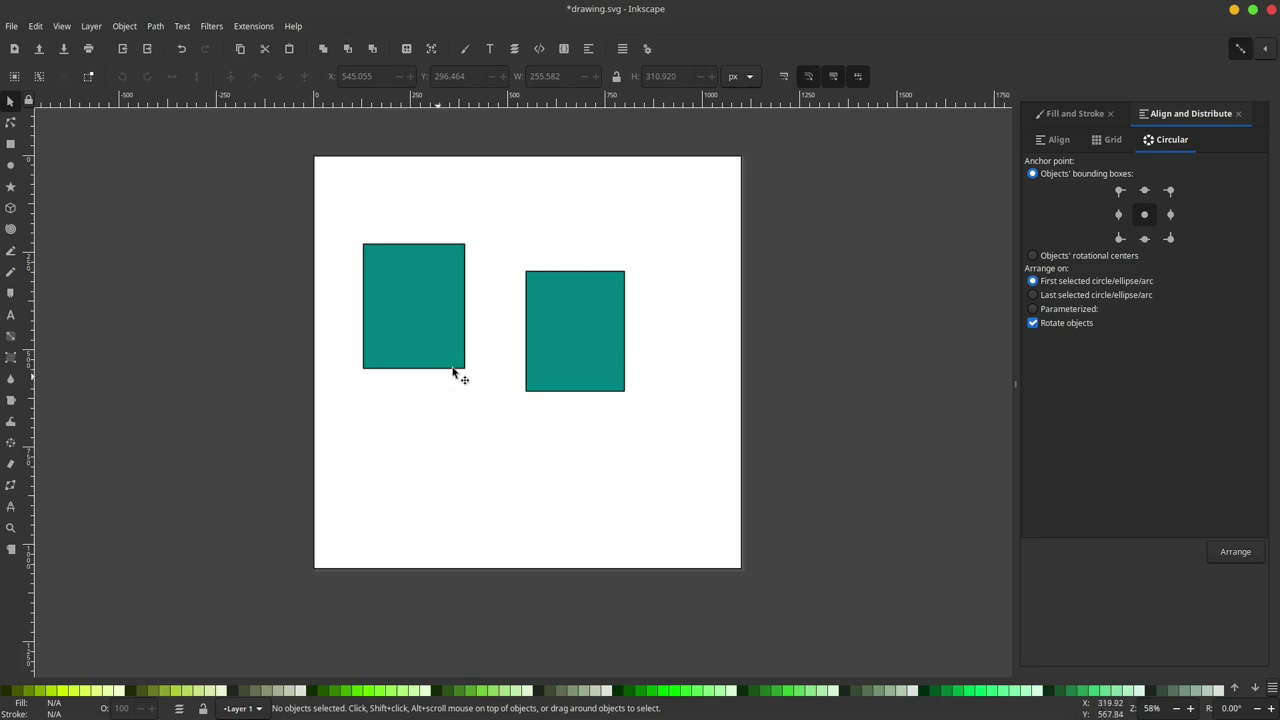
pyautogui.scroll(-1, 570, 362)
pyautogui.scroll(2, 581, 348)
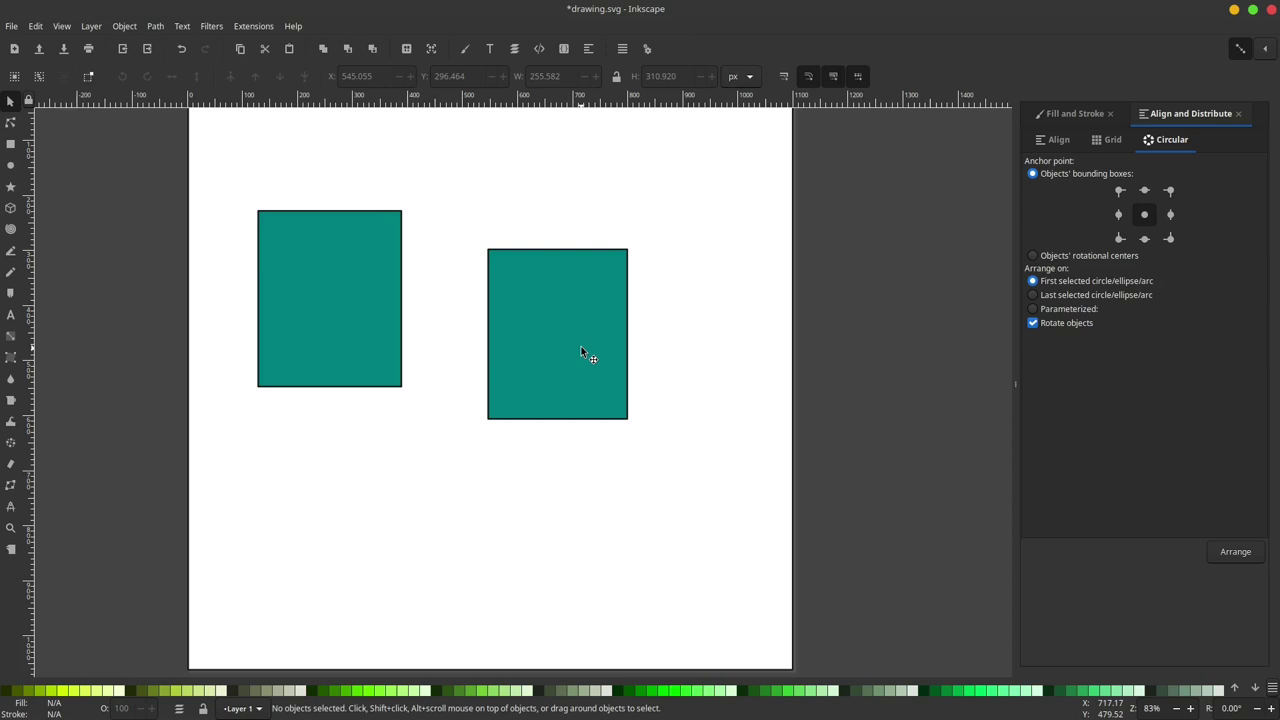
pyautogui.keyDown('ctrl'); pyautogui.scroll(-2, 581, 346); pyautogui.keyUp('ctrl')
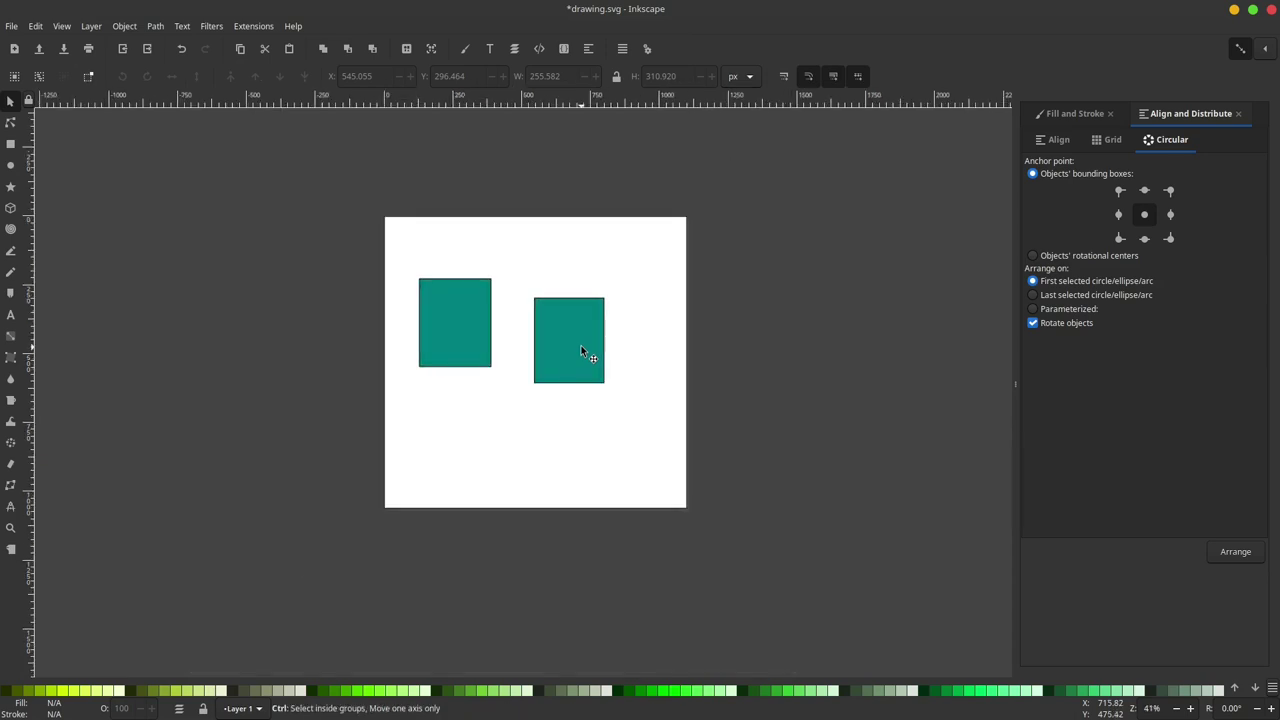
pyautogui.keyDown('ctrl'); pyautogui.scroll(1, 585, 334); pyautogui.keyUp('ctrl')
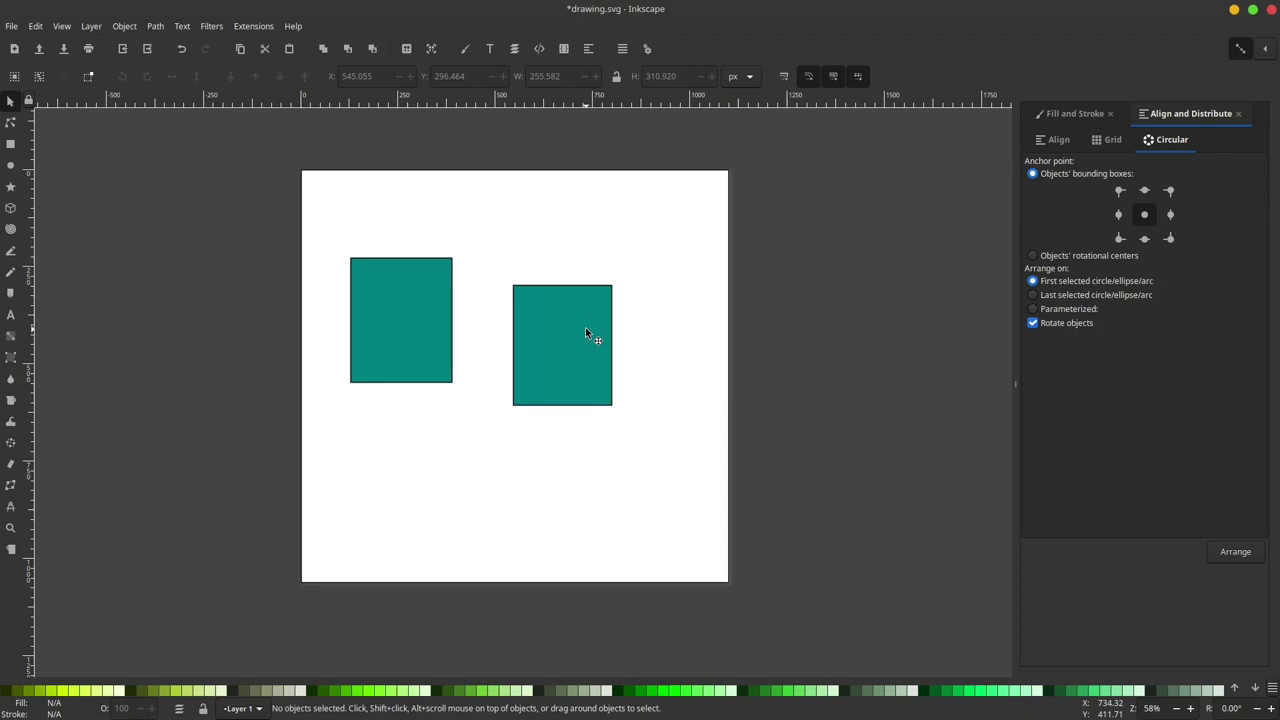